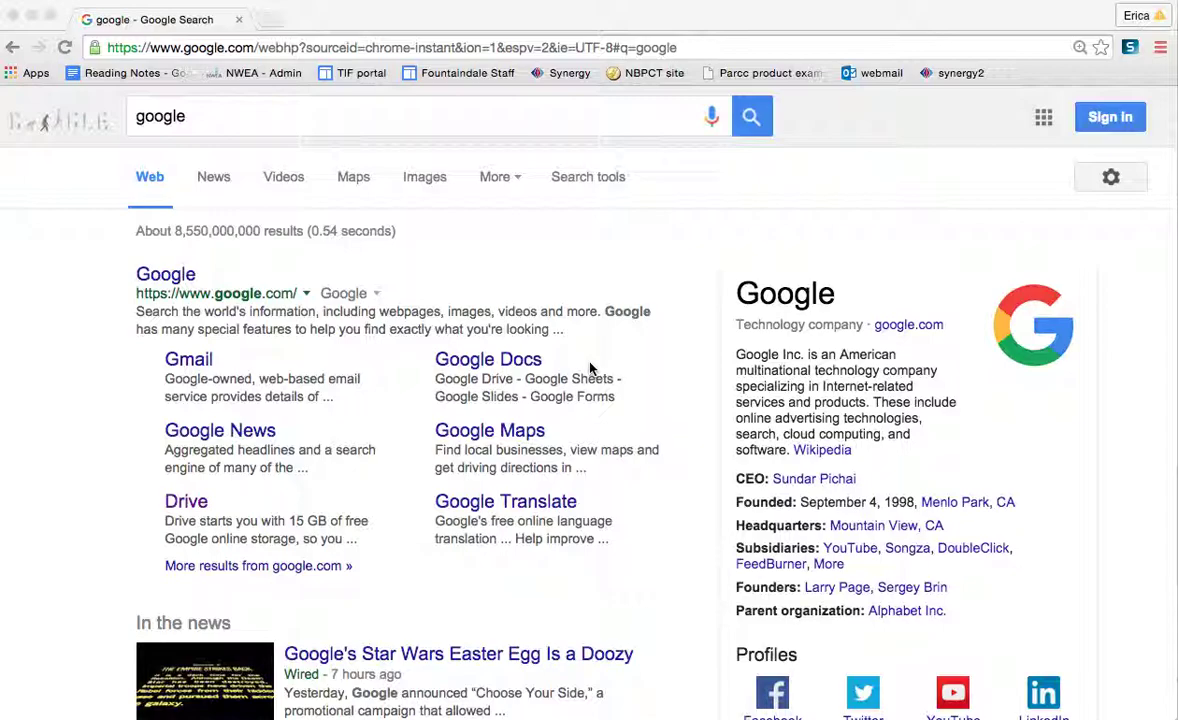
Step: Open slides.google.com and sign in with the school account by entering the account password
left_click(485, 50)
type("slides.google.com")
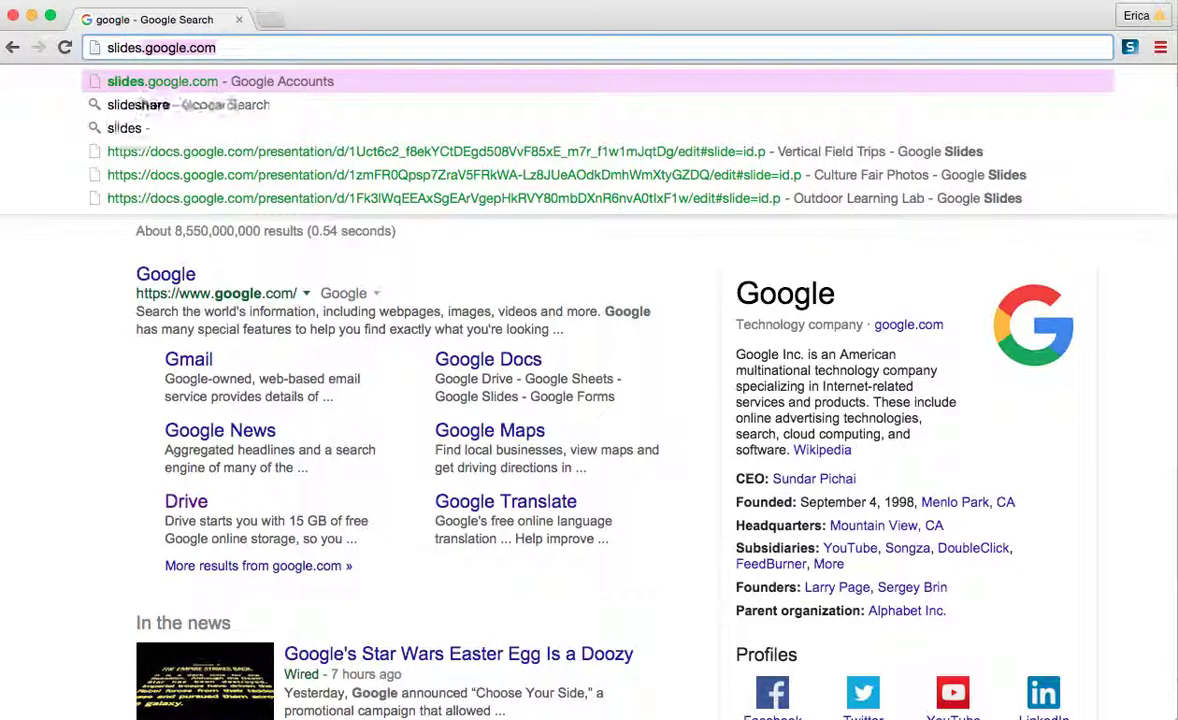
key("Return")
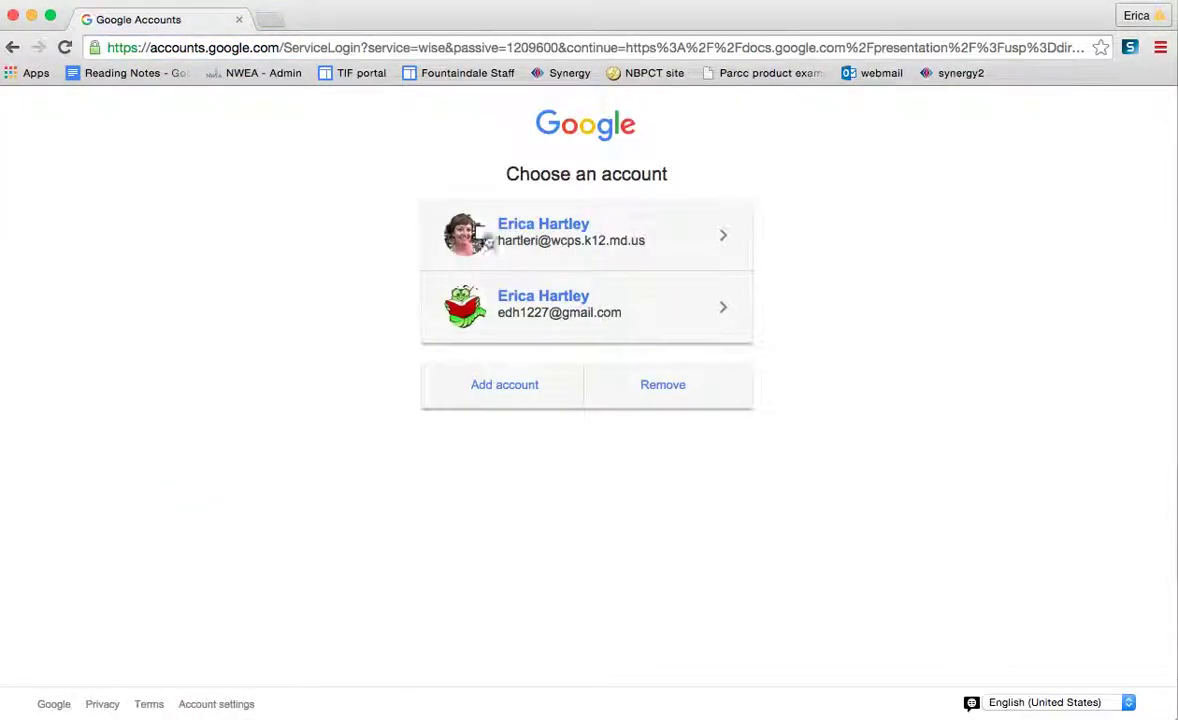
left_click(519, 255)
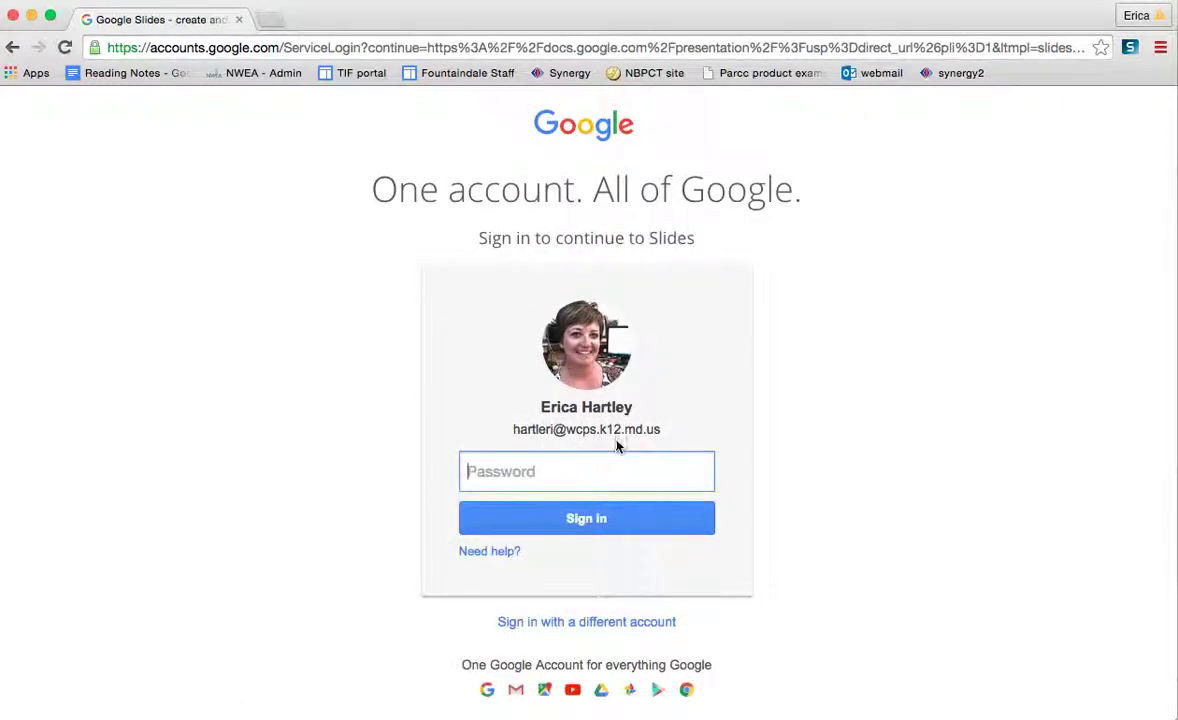
type("••••")
key("Return")
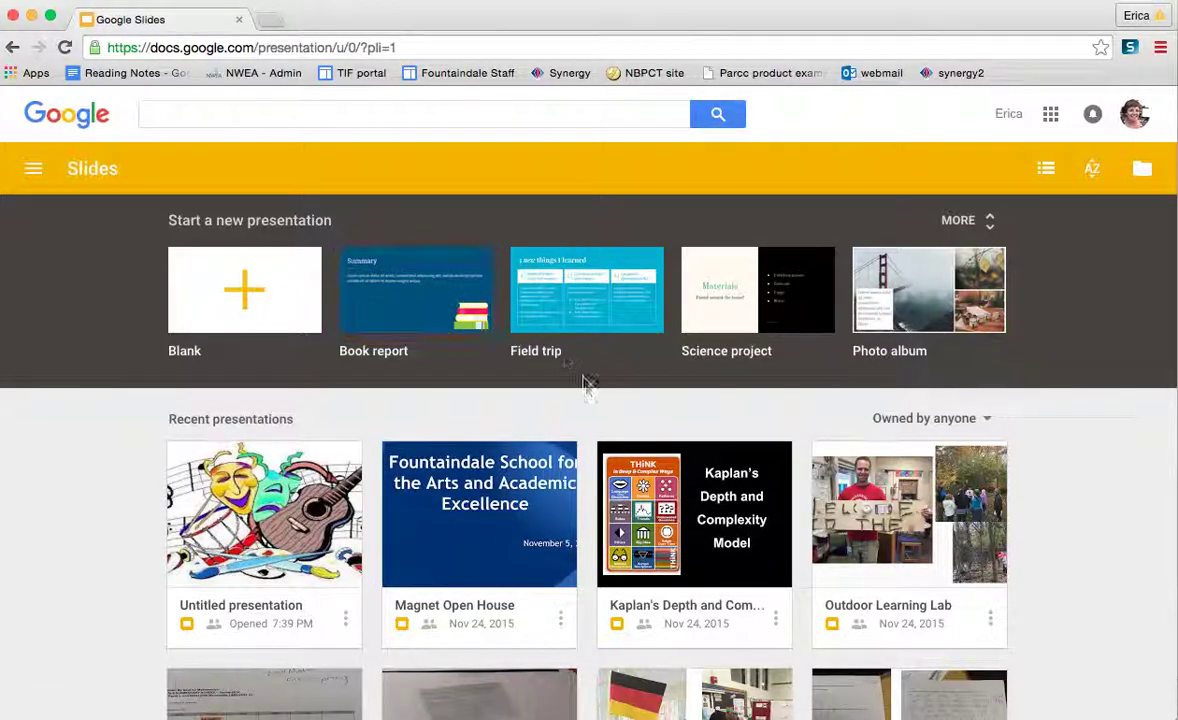
Step: Look through the recent presentations and create a new blank presentation
scroll(592, 423, "down", 5)
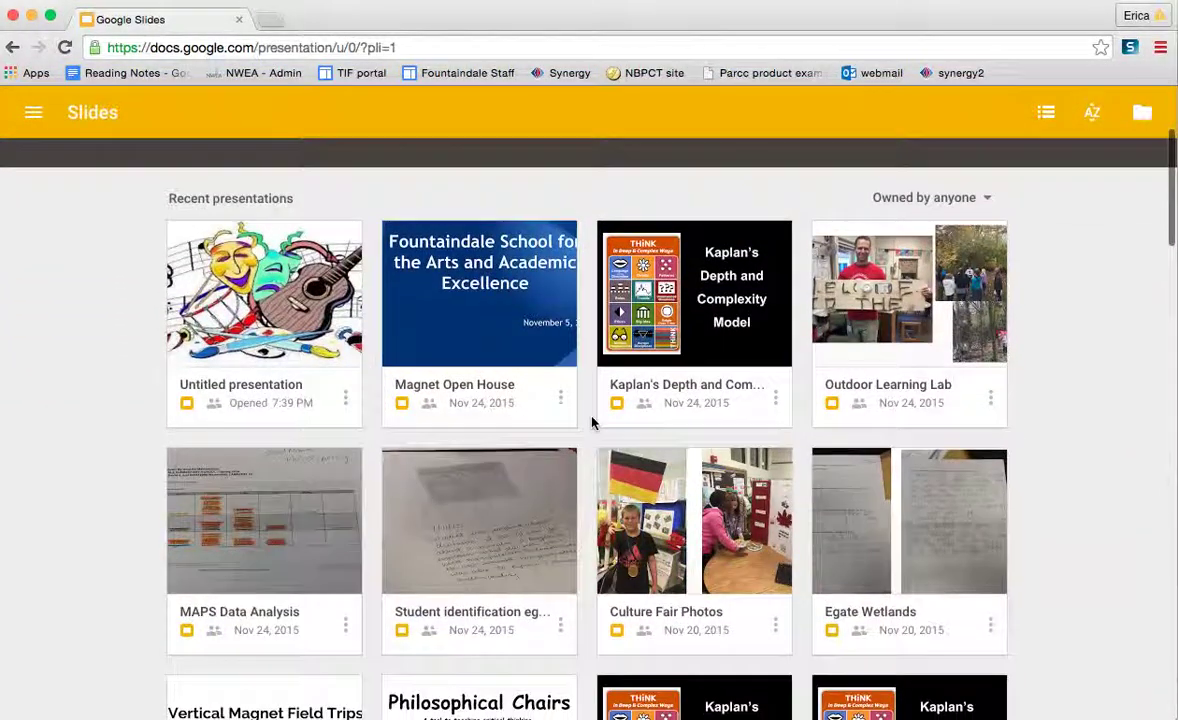
scroll(592, 423, "down", 10)
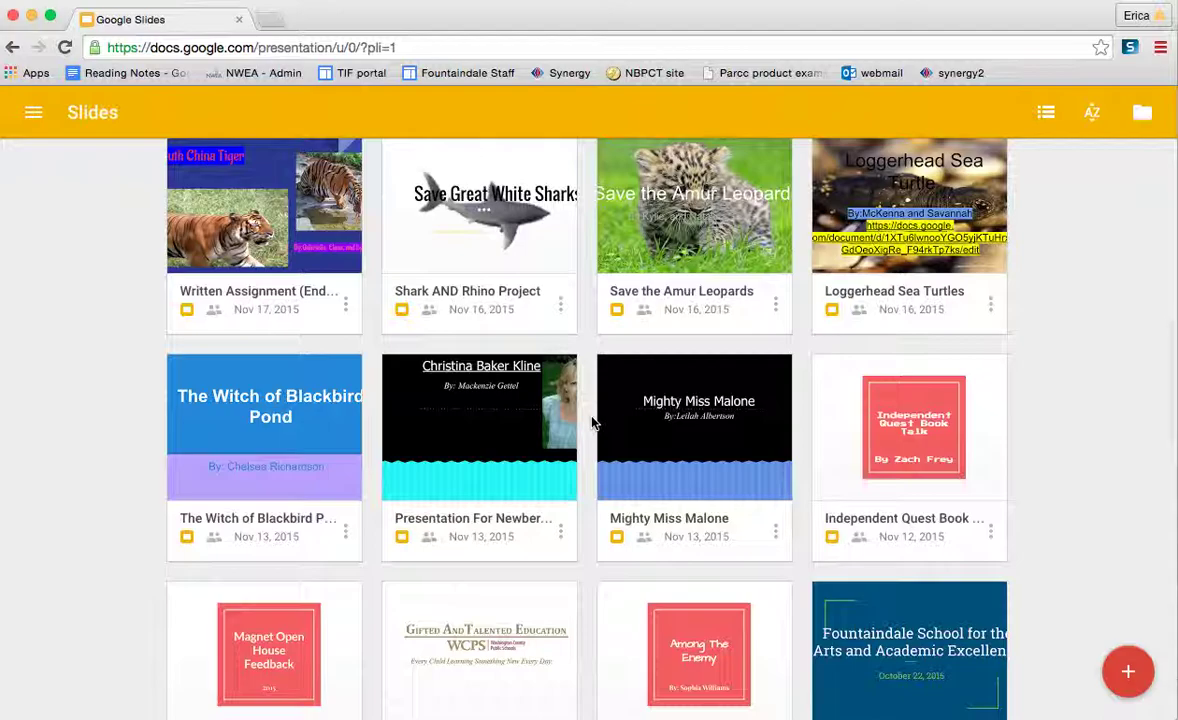
scroll(592, 423, "up", 15)
scroll(592, 423, "up", 2)
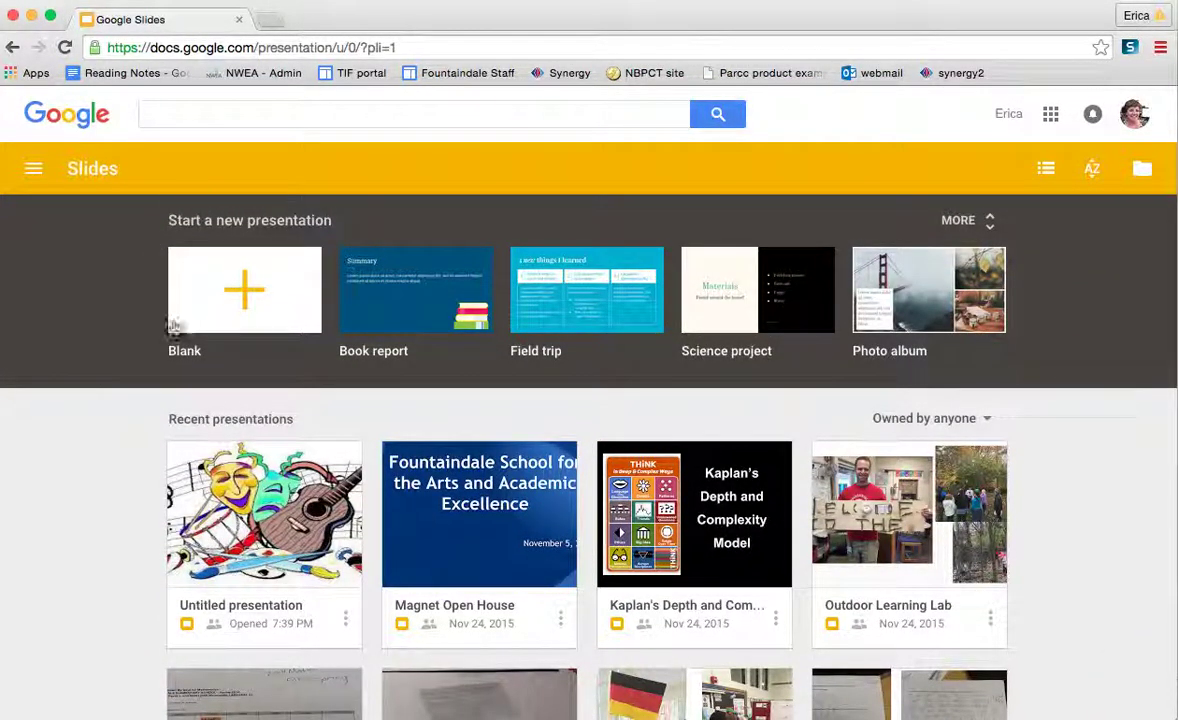
left_click(253, 312)
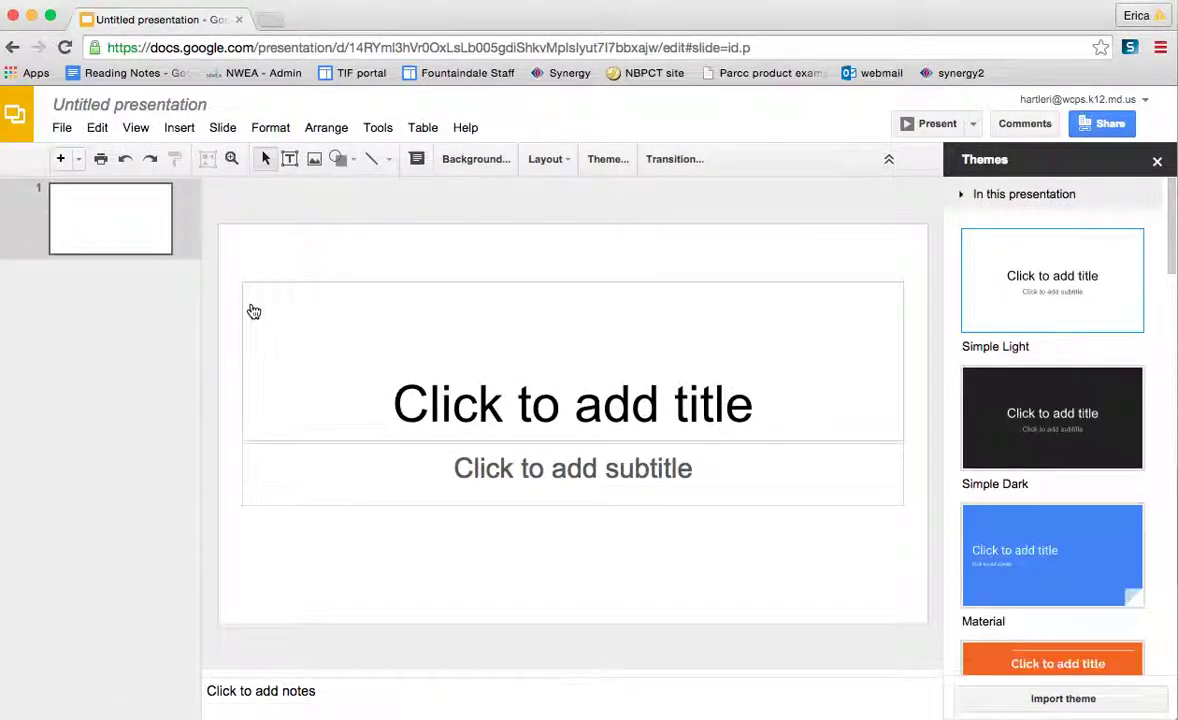
Step: Name the untitled presentation "Sample 1"
left_click(118, 107)
type("Sample 1")
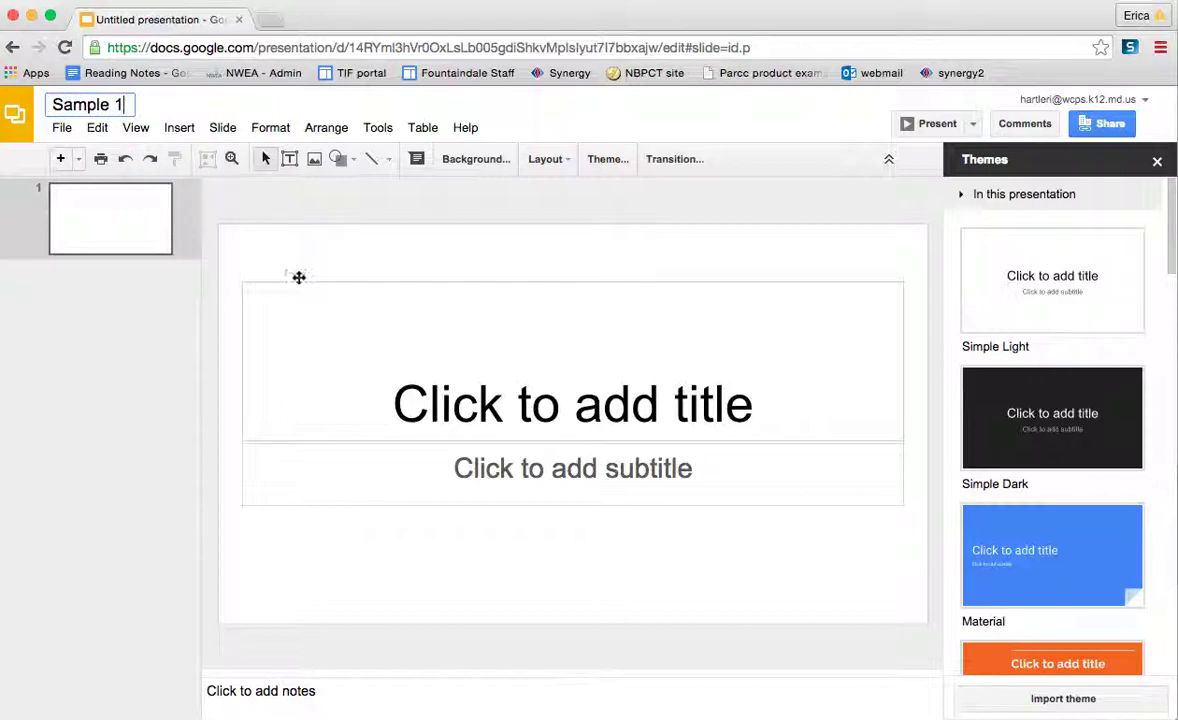
left_click(310, 266)
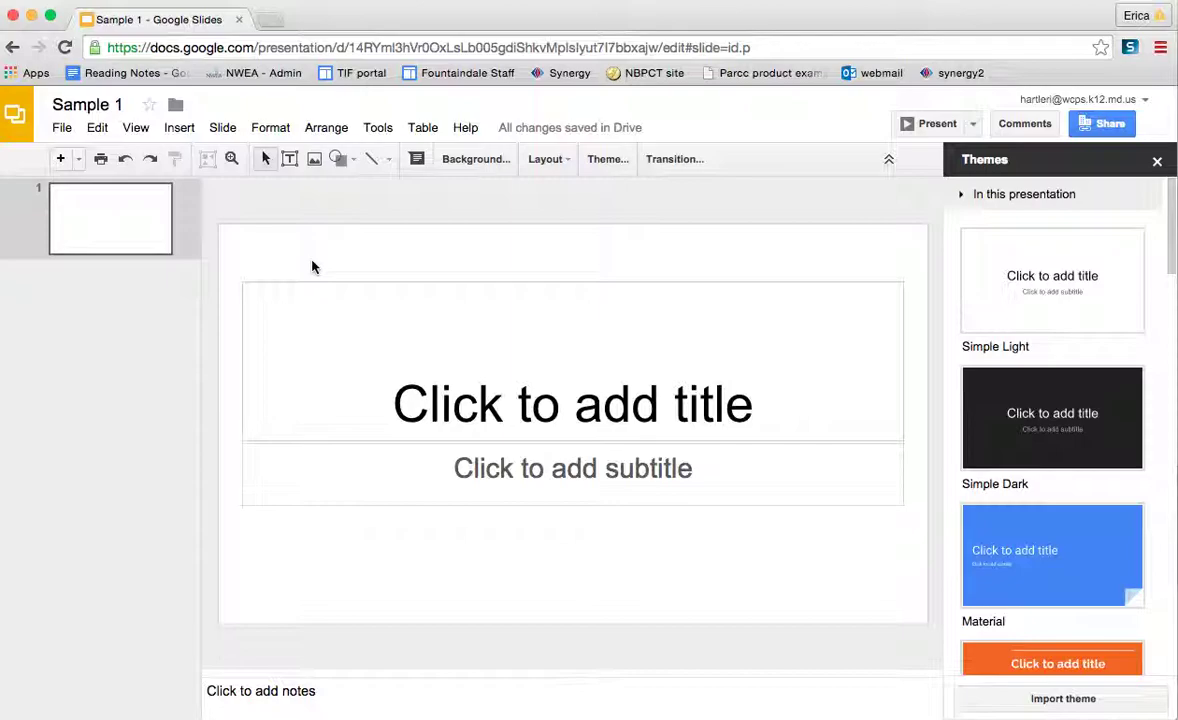
Step: Rename the presentation as "Sample 2"
left_click(103, 106)
key("BackSpace")
type("2")
key("Return")
Step: Set the presentation's link sharing to "On - Anyone with the link" with "Can view" access and save it
left_click(1092, 127)
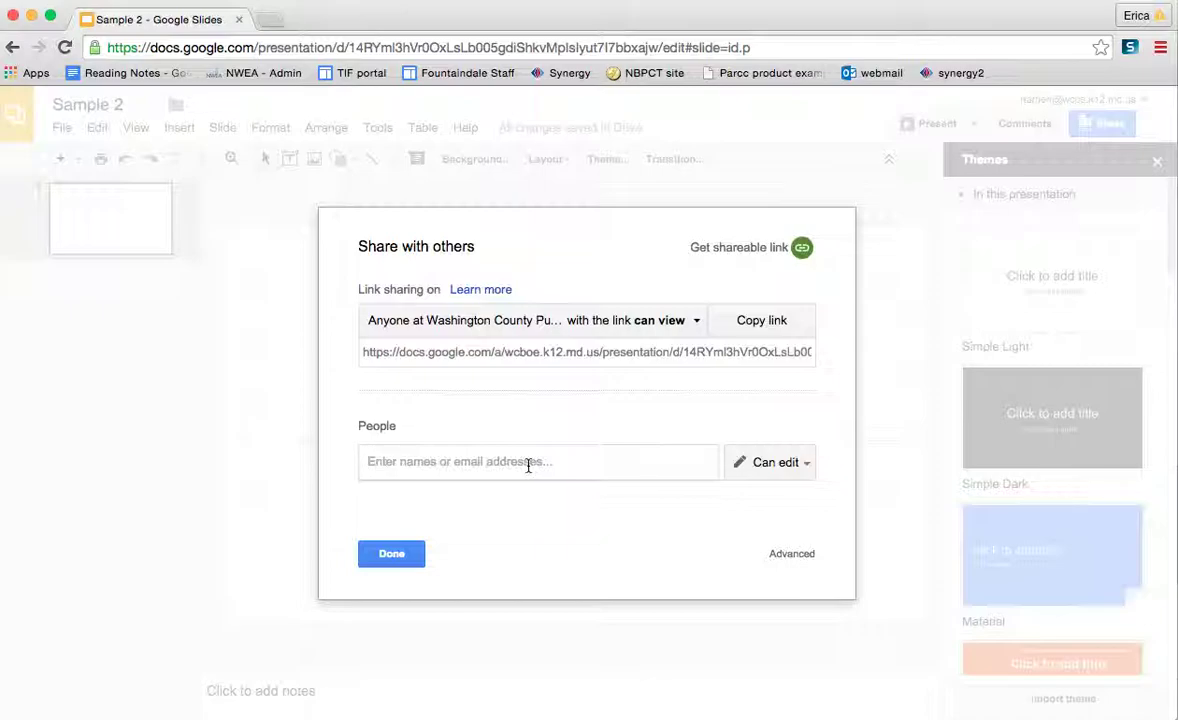
left_click(631, 324)
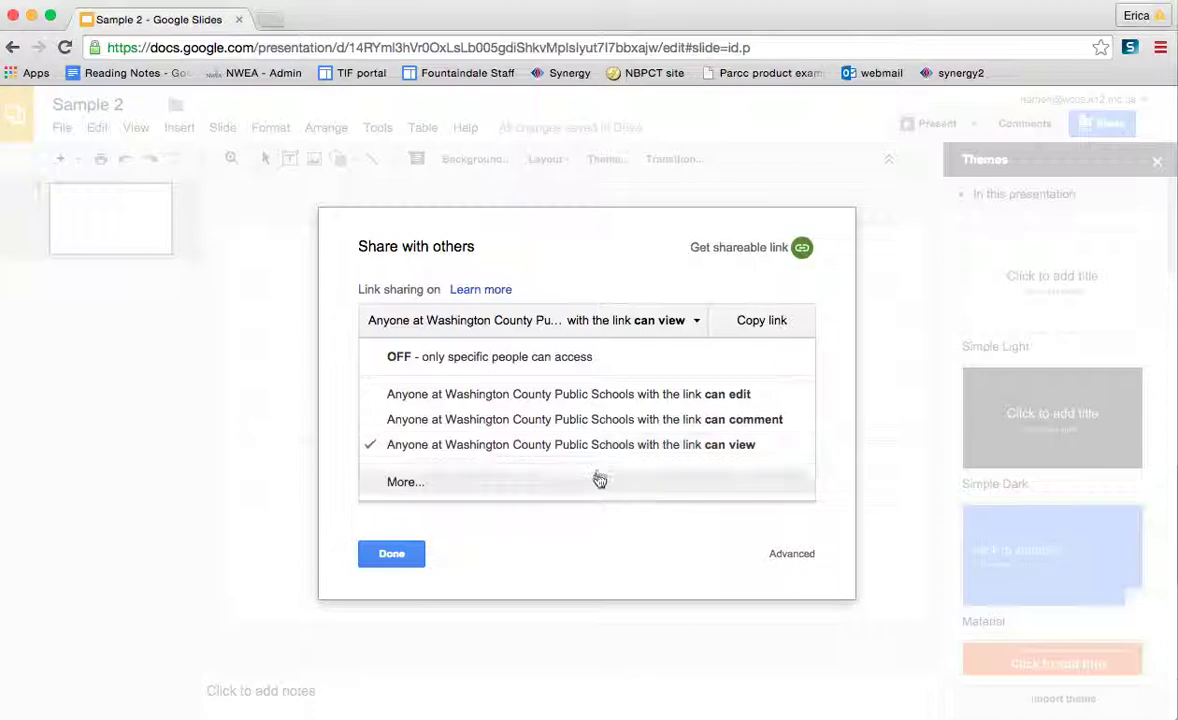
left_click(597, 481)
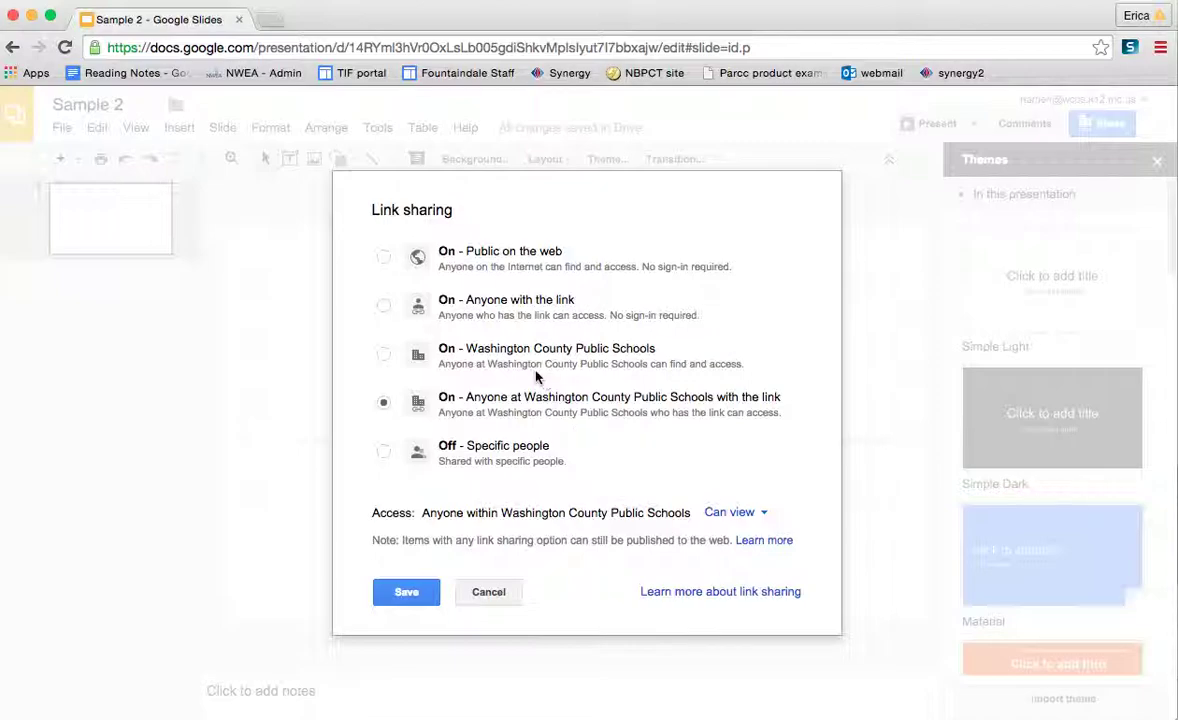
left_click(383, 308)
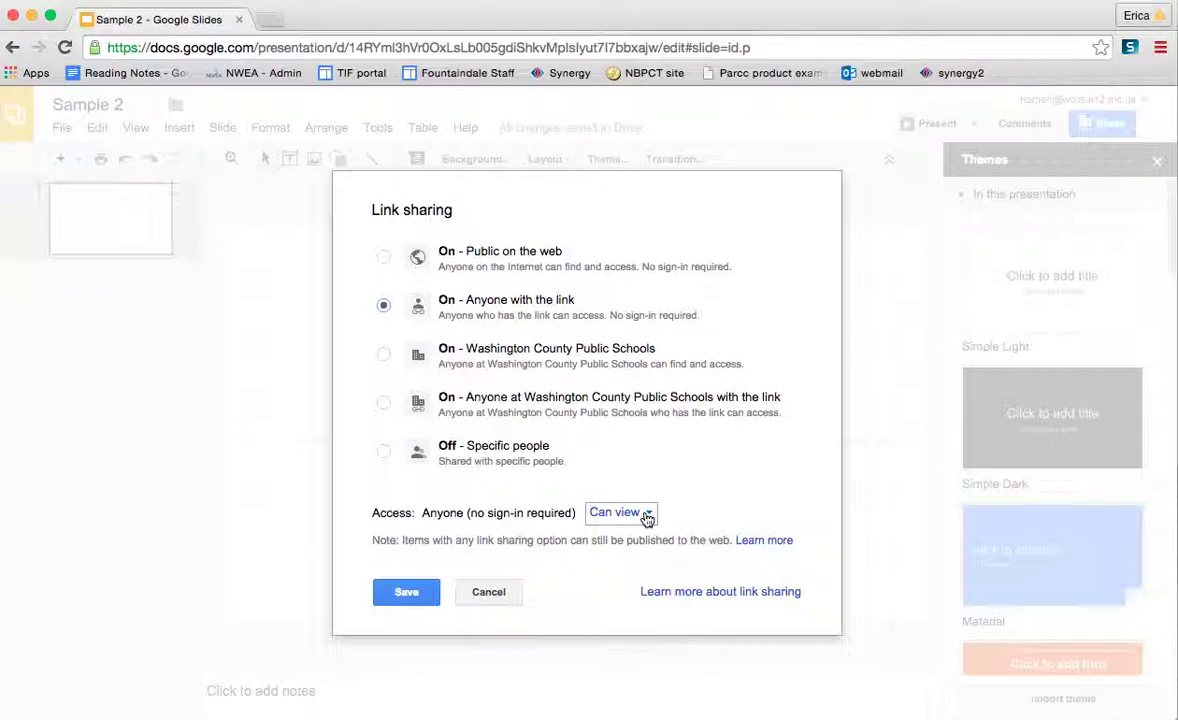
left_click(646, 515)
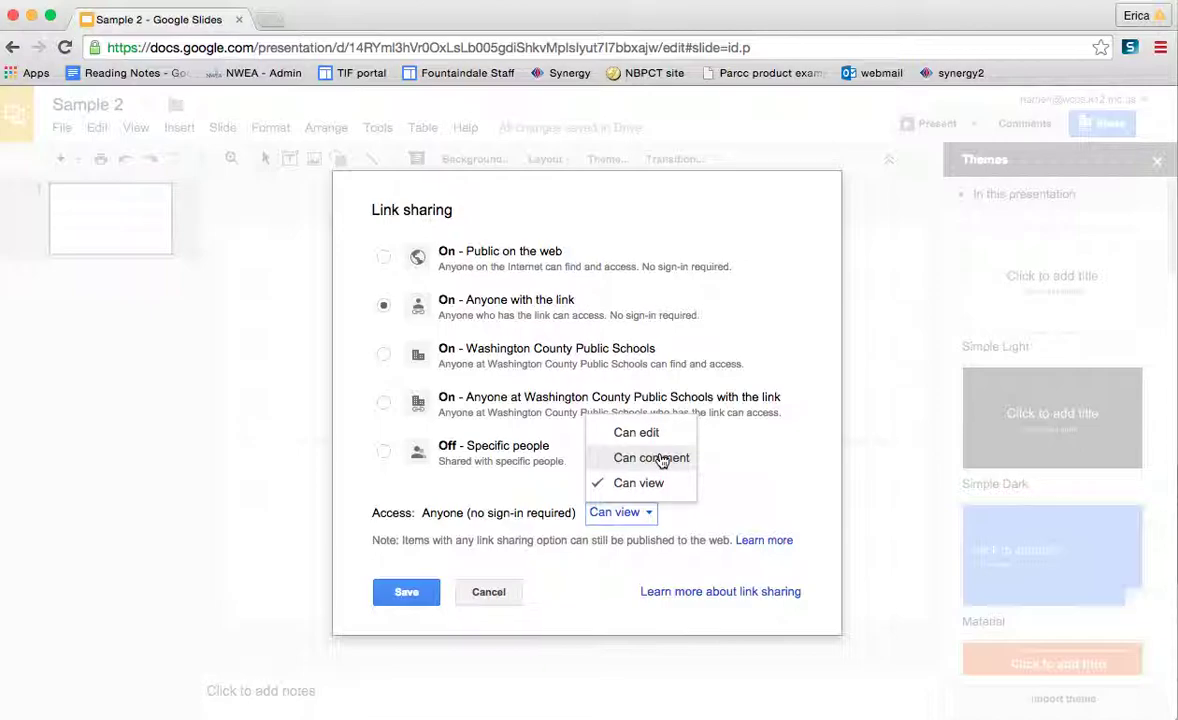
left_click(484, 516)
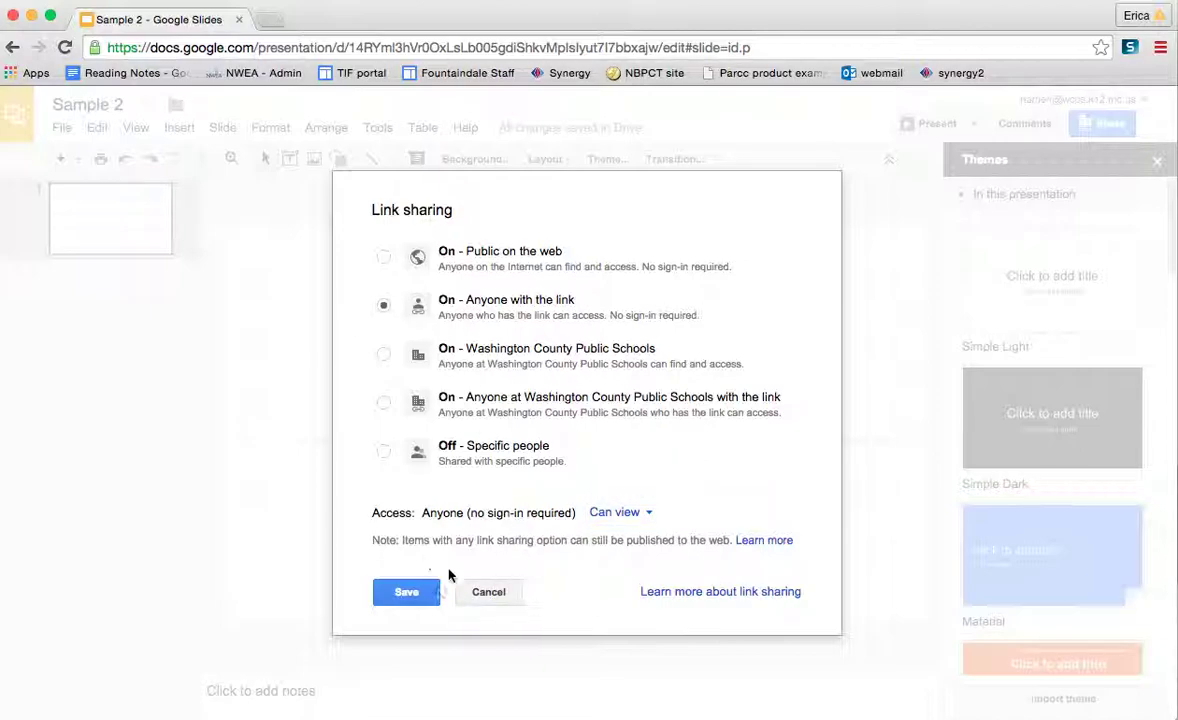
left_click(414, 598)
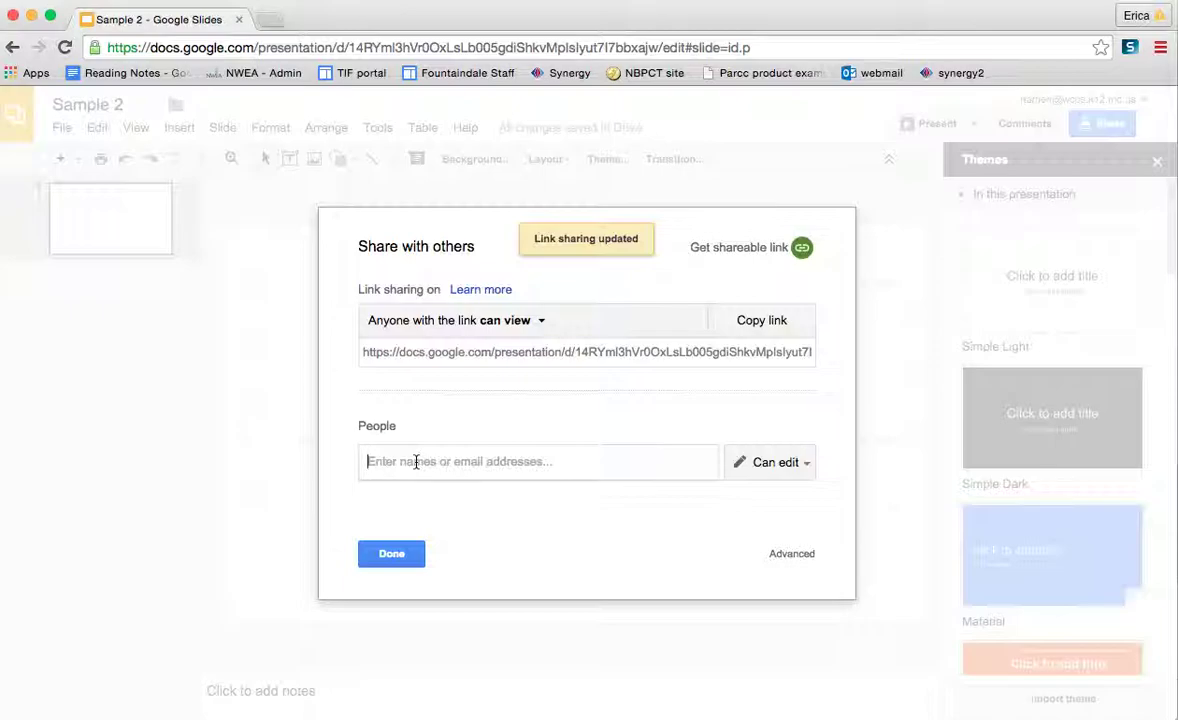
type("warre")
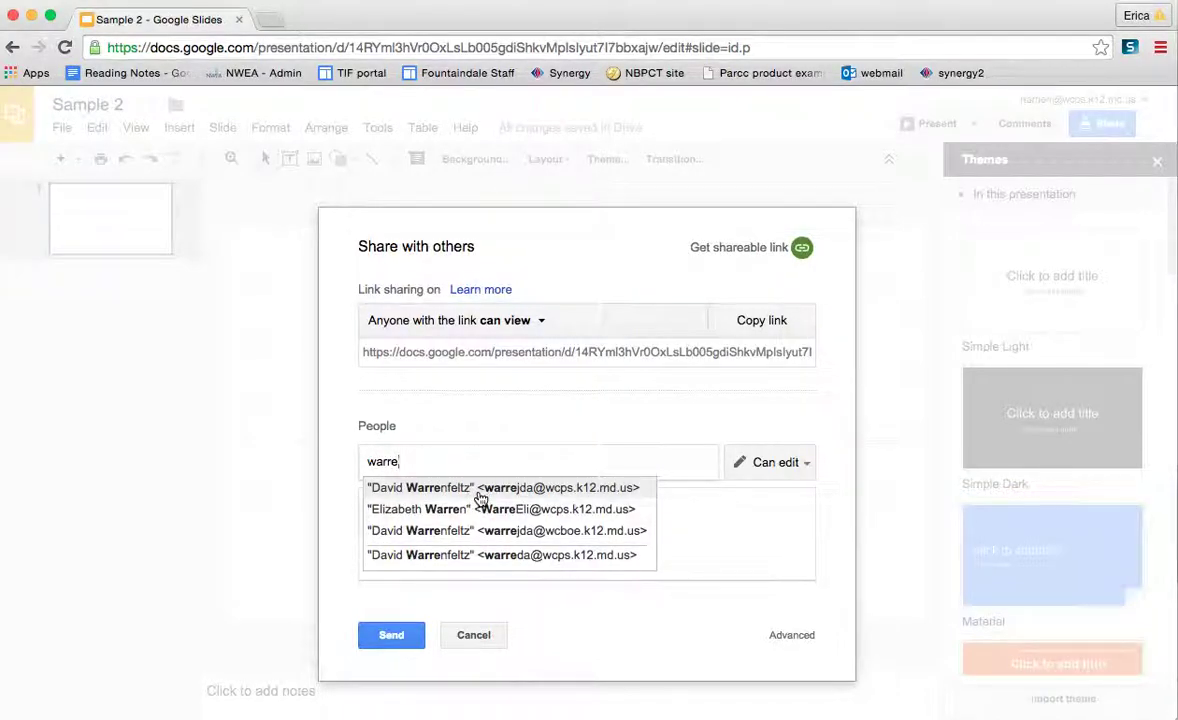
key("Return")
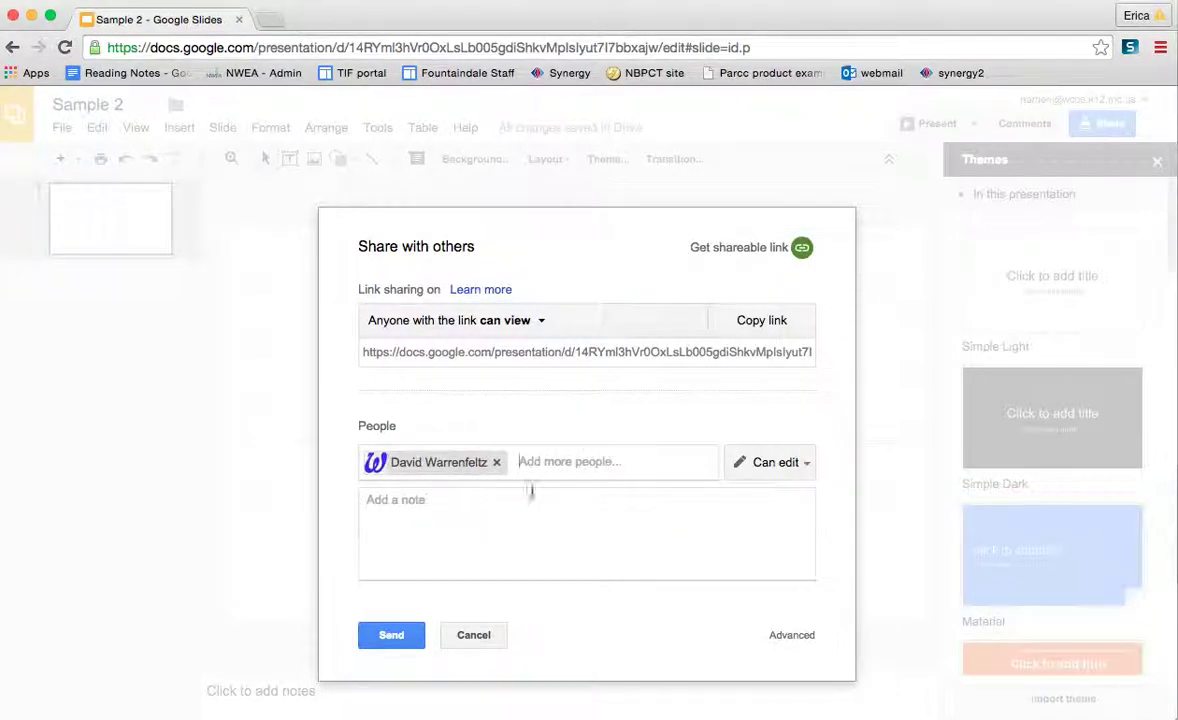
left_click(462, 636)
left_click(400, 556)
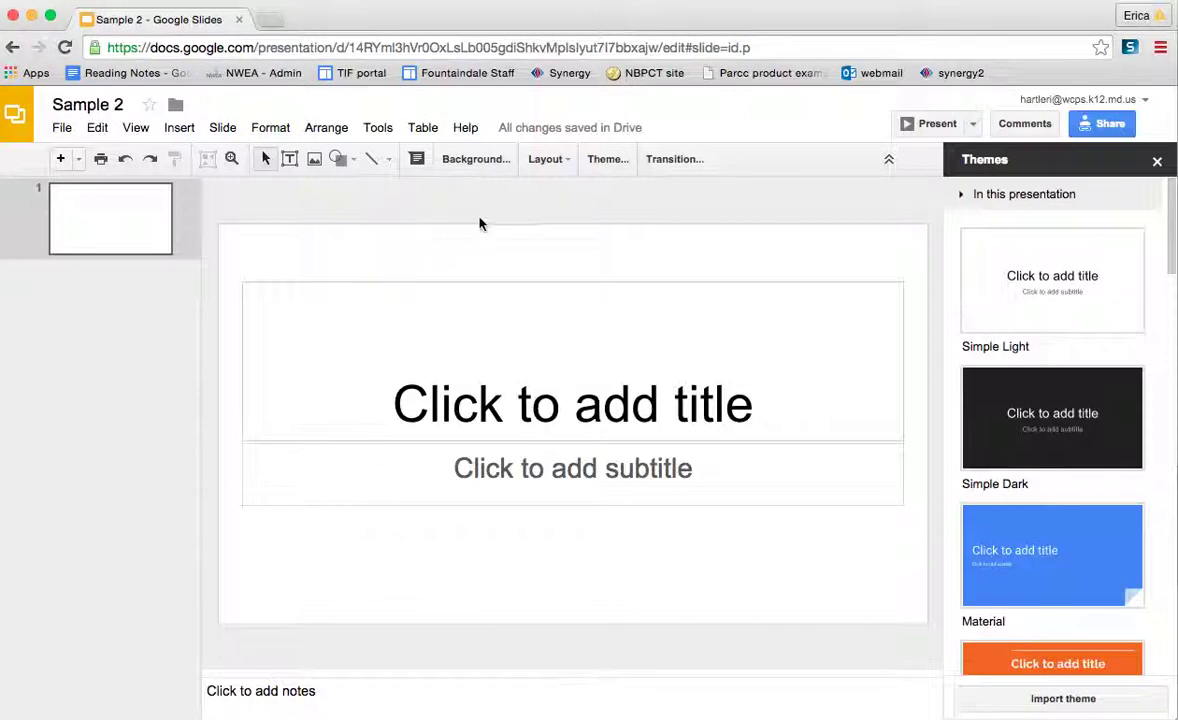
Step: Browse the available themes and apply the Geometric theme to the presentation
left_click(604, 162)
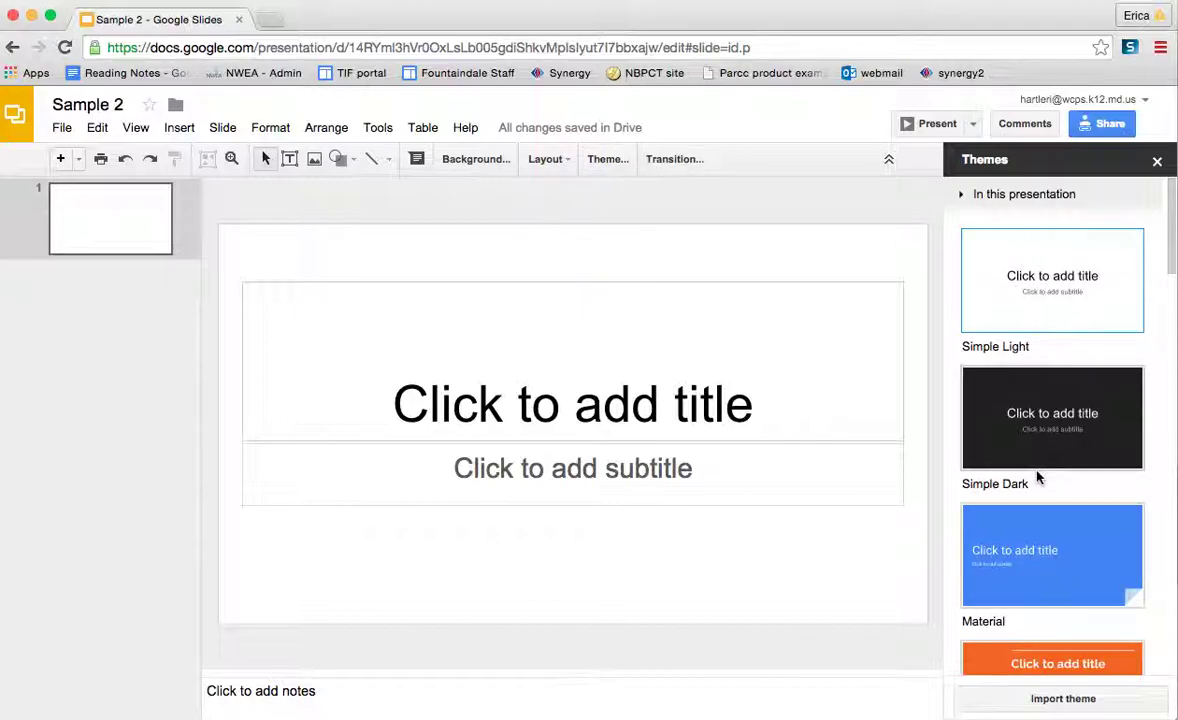
left_click(1157, 162)
left_click(606, 163)
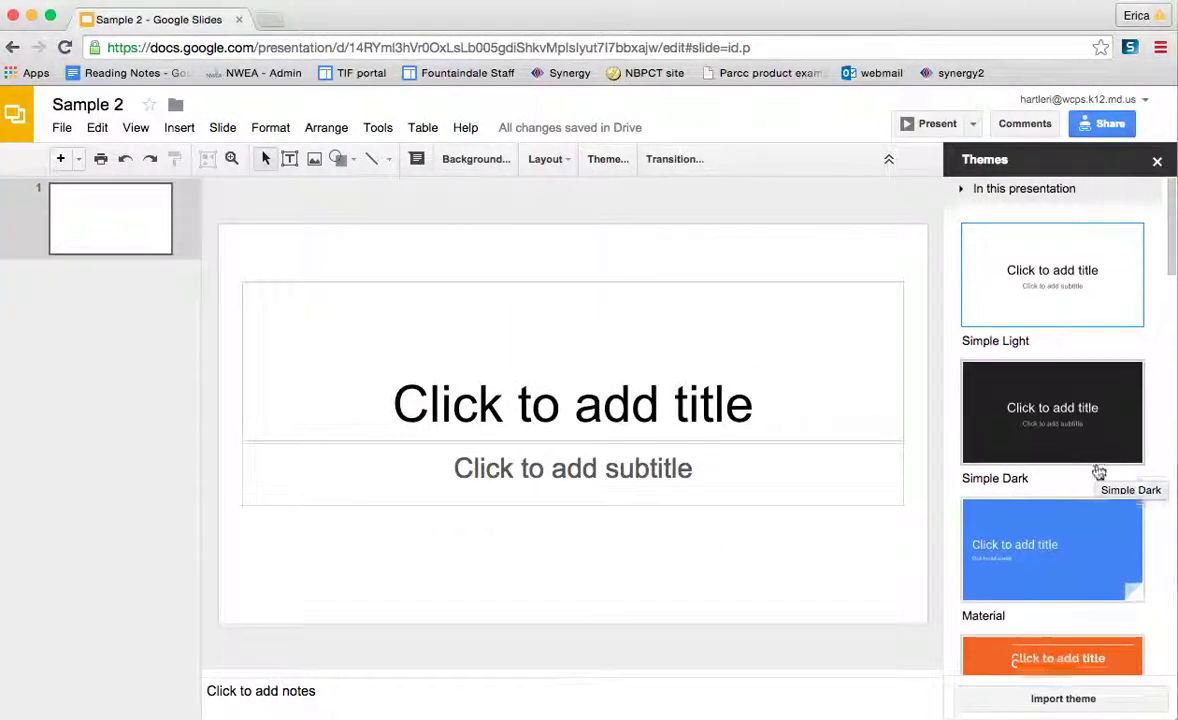
scroll(1098, 472, "down", 15)
scroll(1098, 472, "down", 6)
scroll(1098, 472, "up", 2)
left_click(1064, 232)
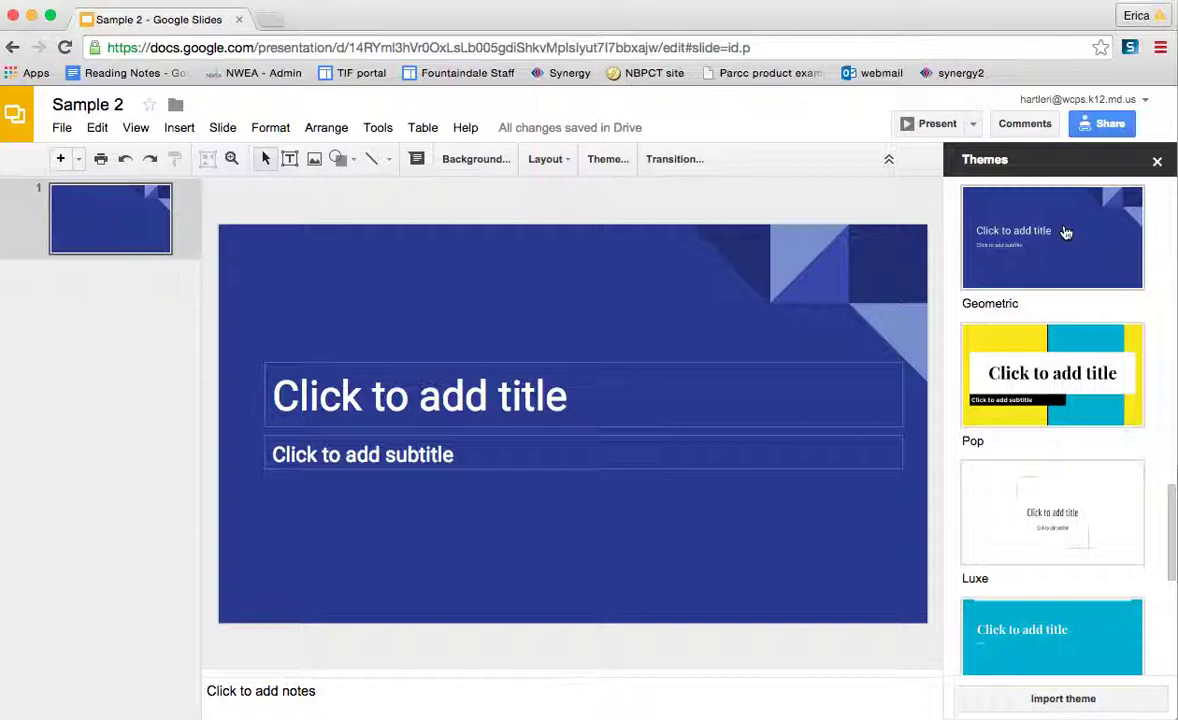
Step: Add two new slides after the title slide
left_click(193, 127)
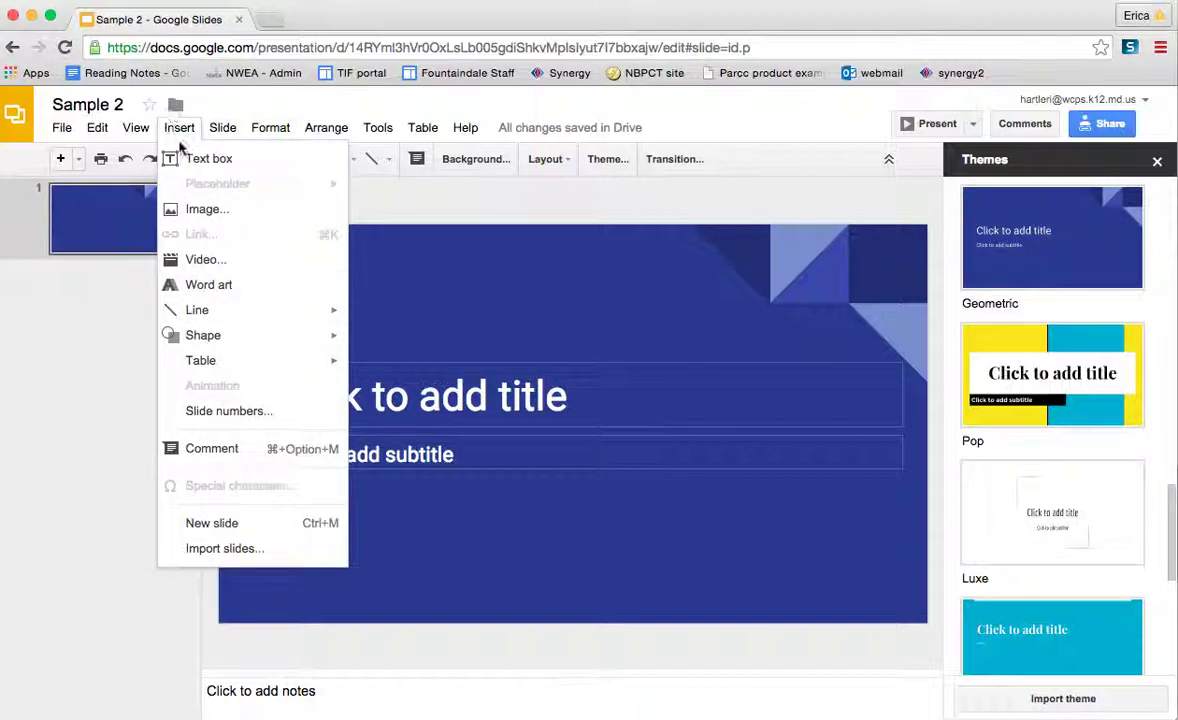
left_click(213, 523)
left_click(223, 127)
left_click(242, 164)
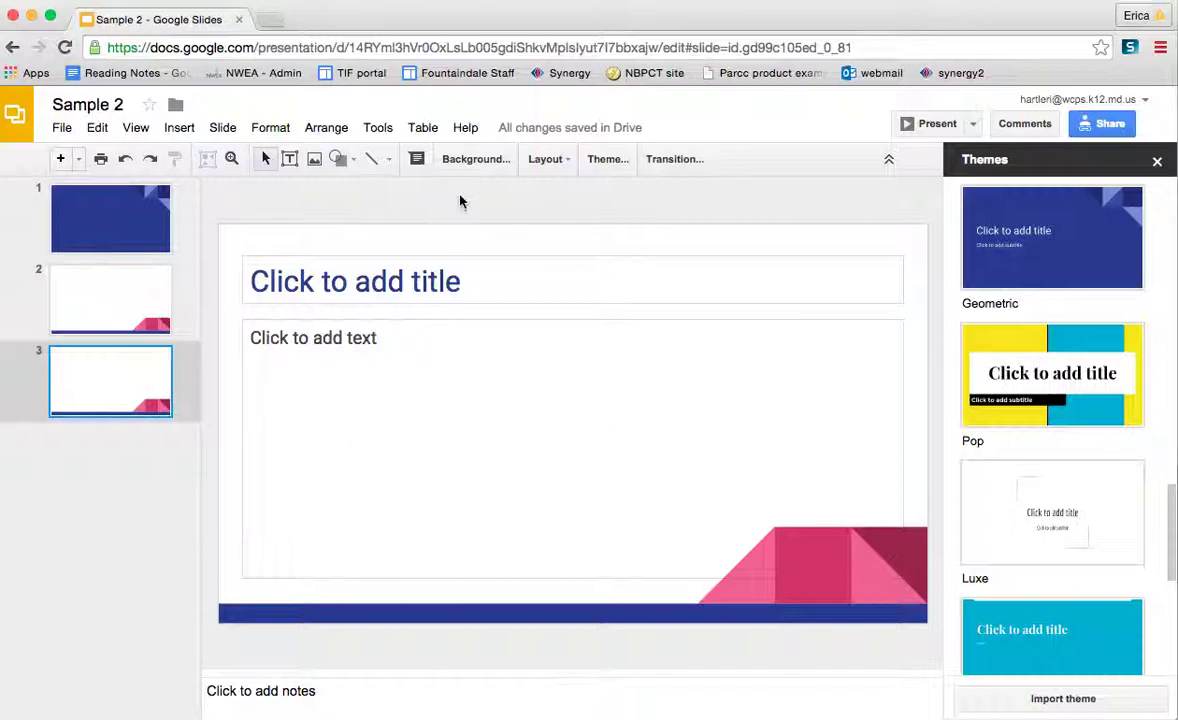
Step: Set the background colour of slide 3 to purple
left_click(470, 162)
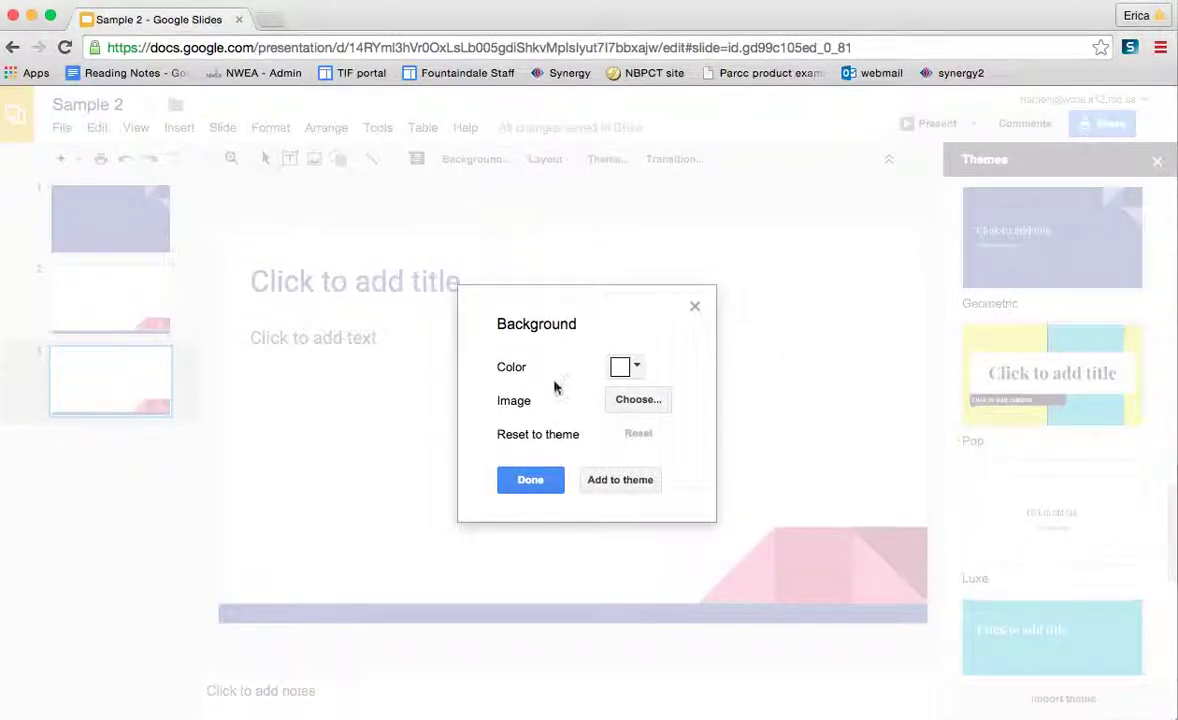
left_click(625, 369)
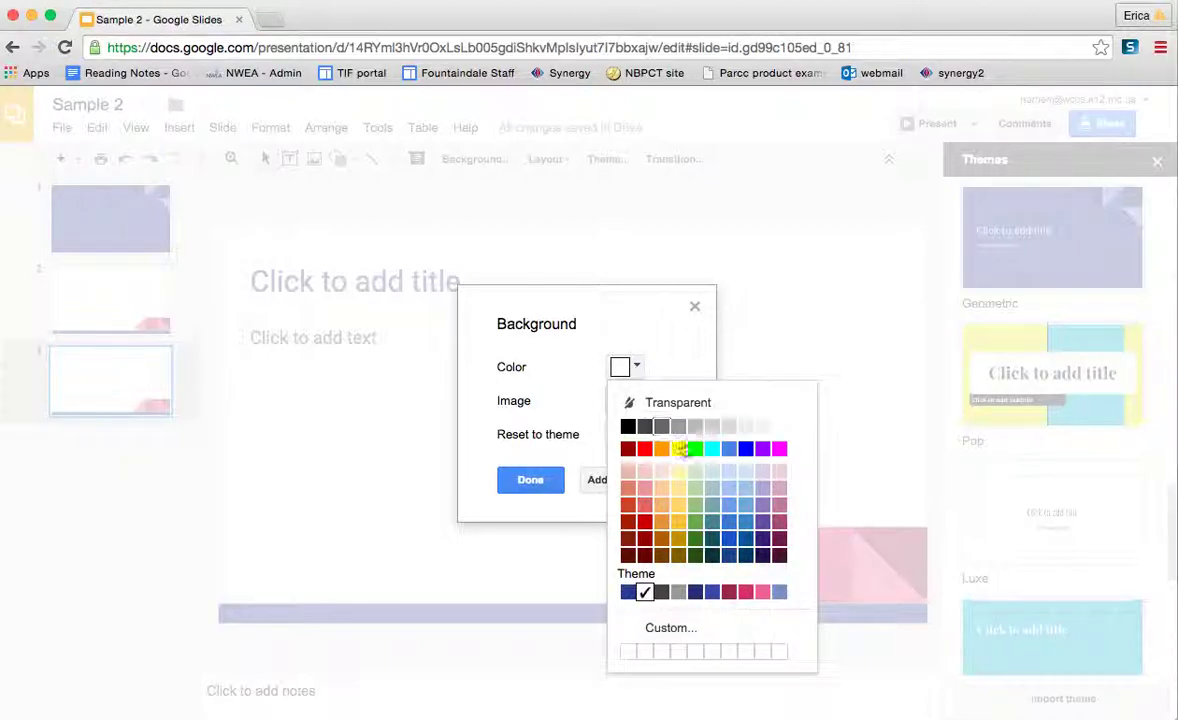
left_click(768, 455)
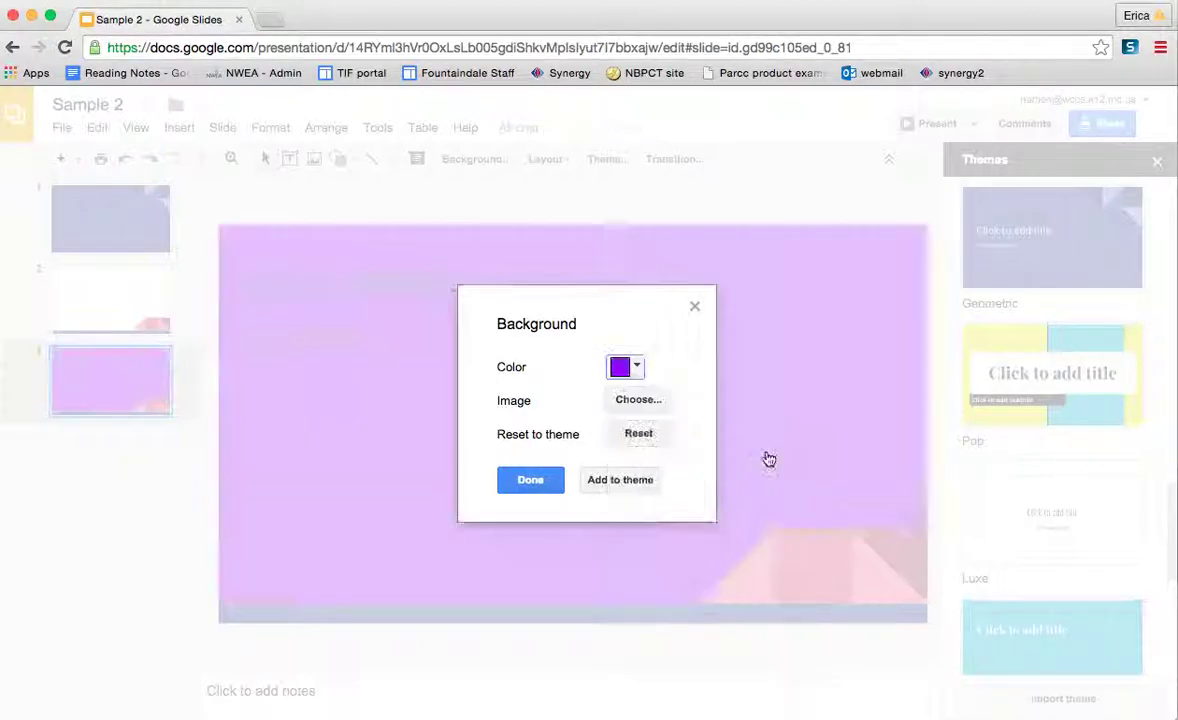
left_click(530, 482)
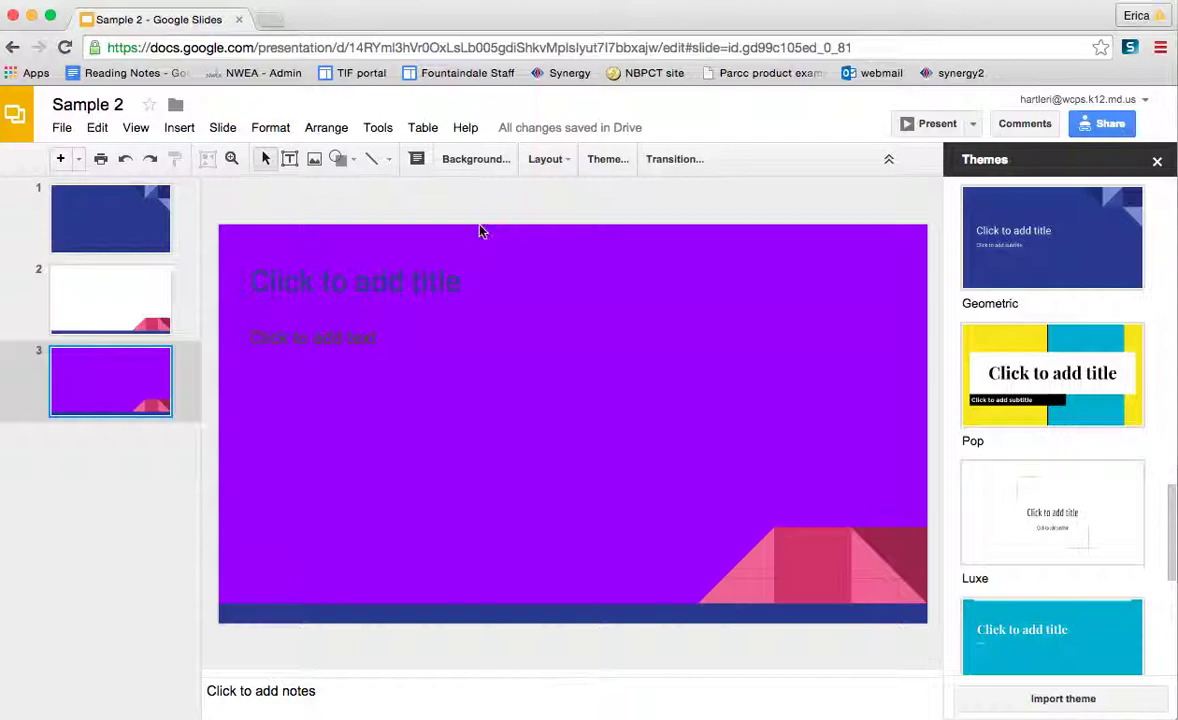
Step: Upload arts.jpeg from the Desktop as the background image of slide 3
left_click(477, 161)
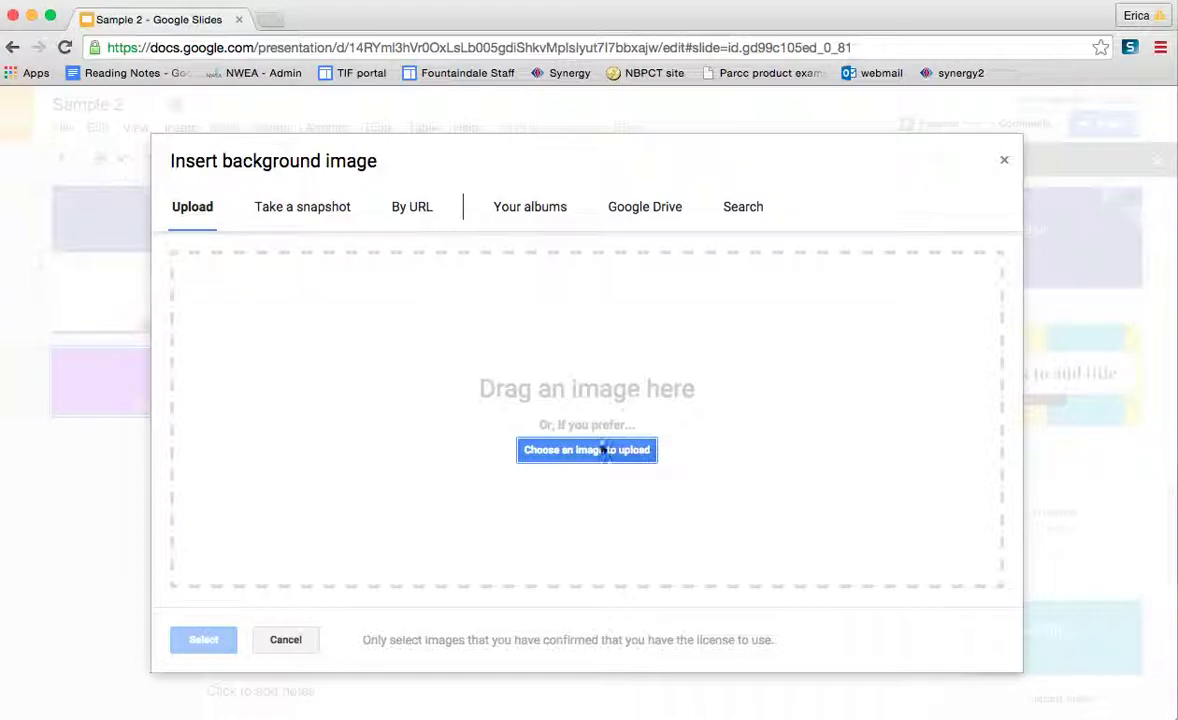
left_click(600, 457)
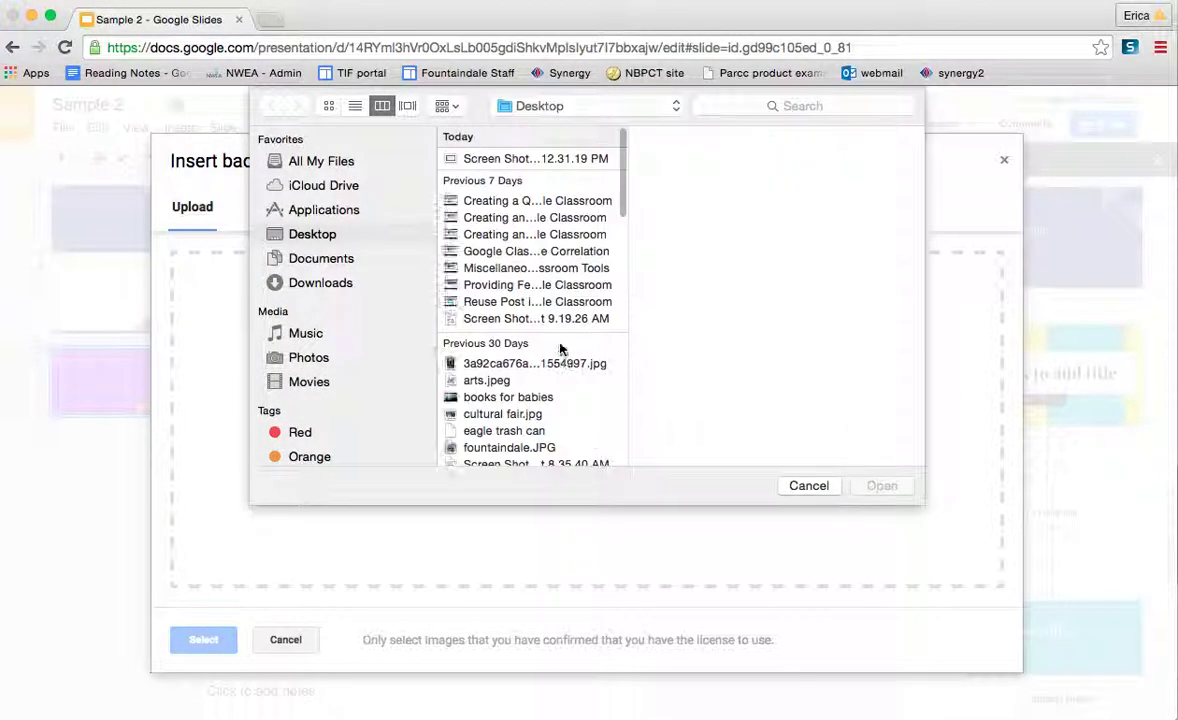
left_click(486, 380)
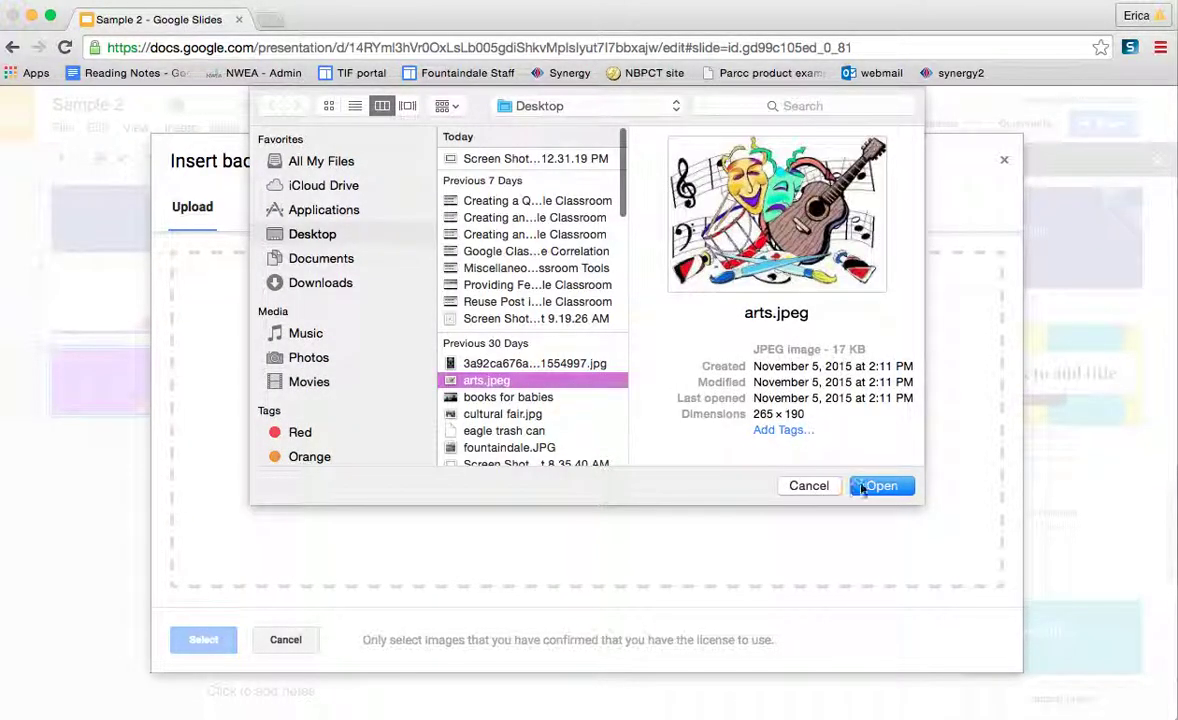
left_click(870, 486)
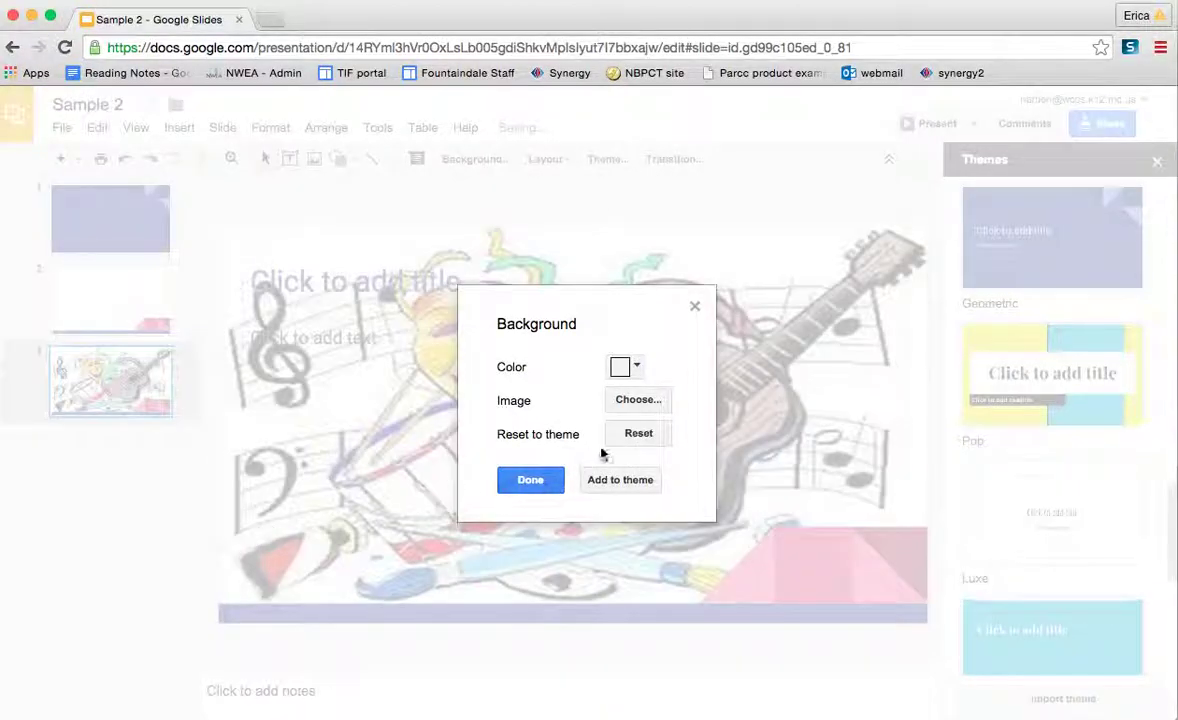
left_click(533, 480)
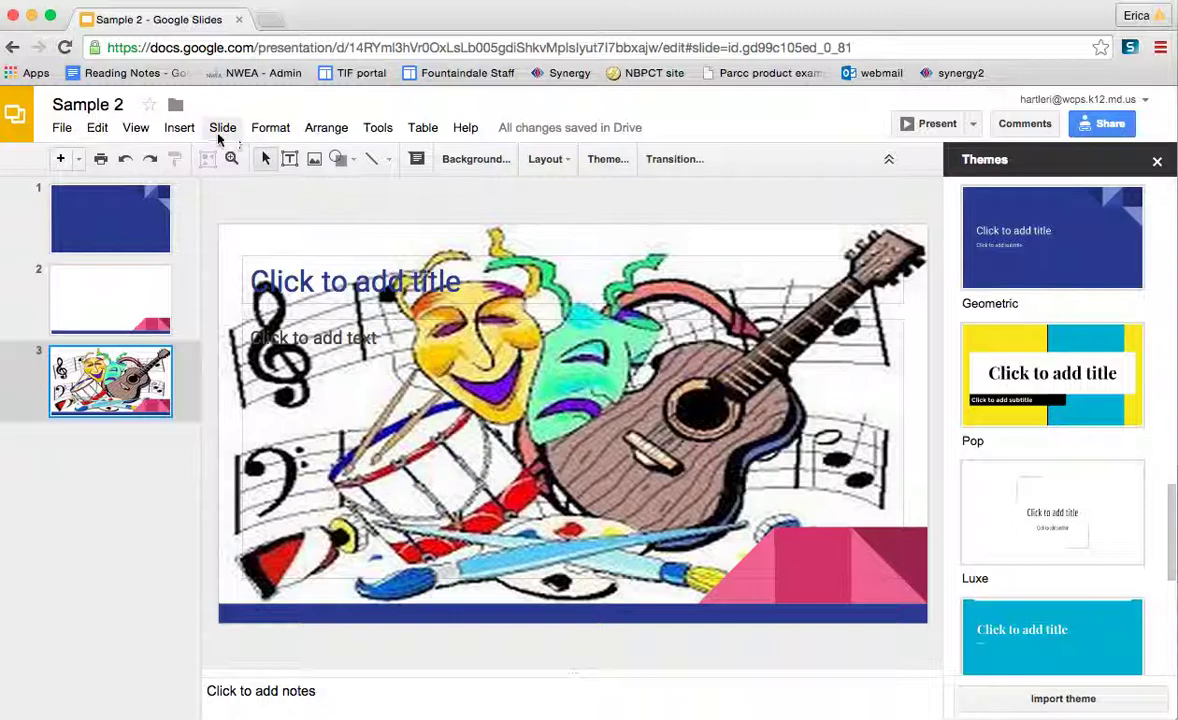
Step: Add a new slide after slide 3, and add slide 3's background image to the theme for all slides
left_click(197, 133)
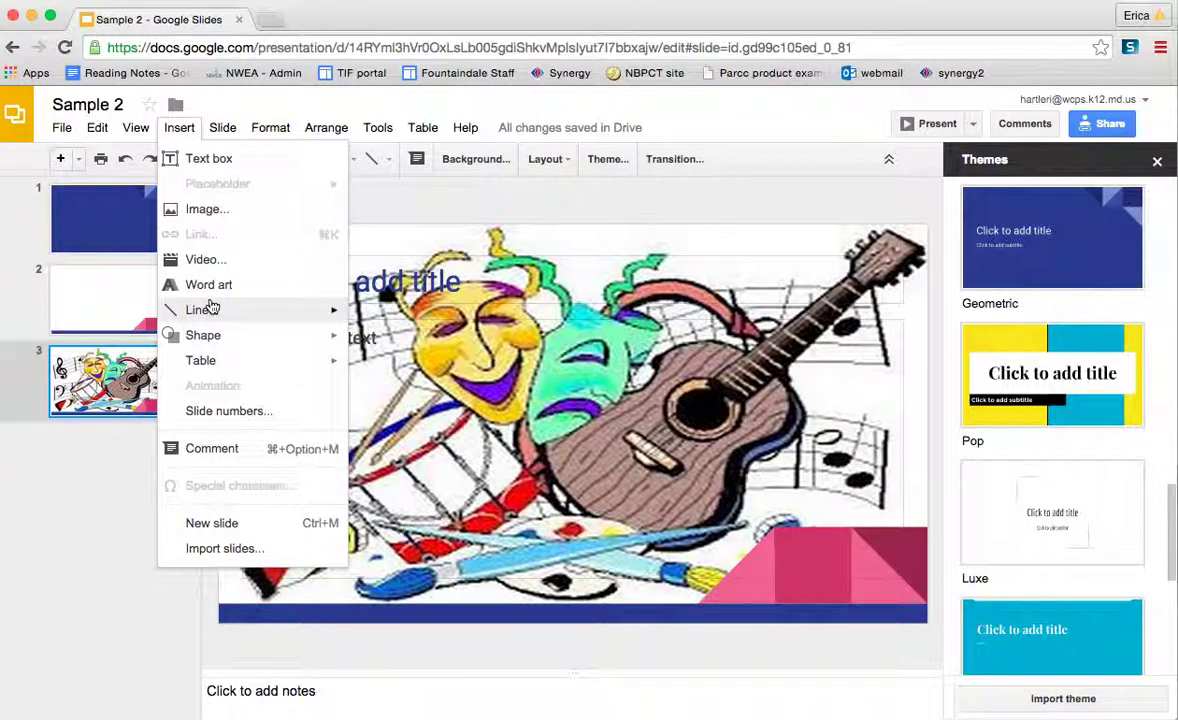
left_click(233, 521)
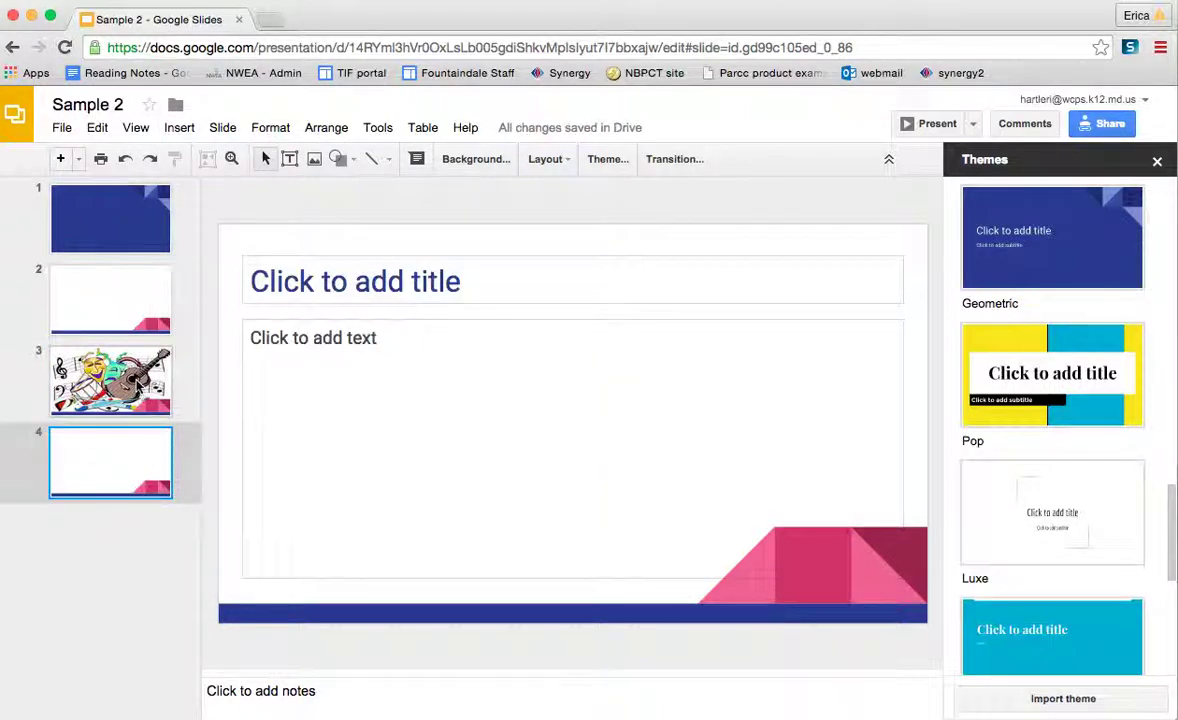
left_click(128, 352)
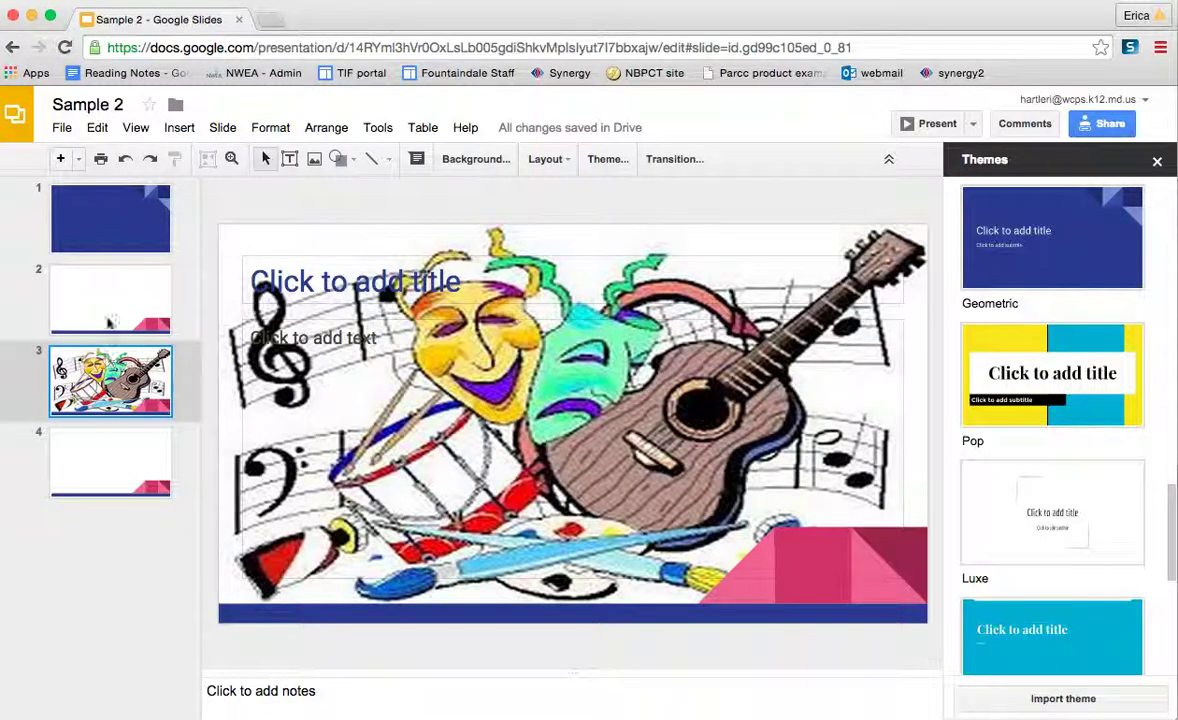
left_click(476, 159)
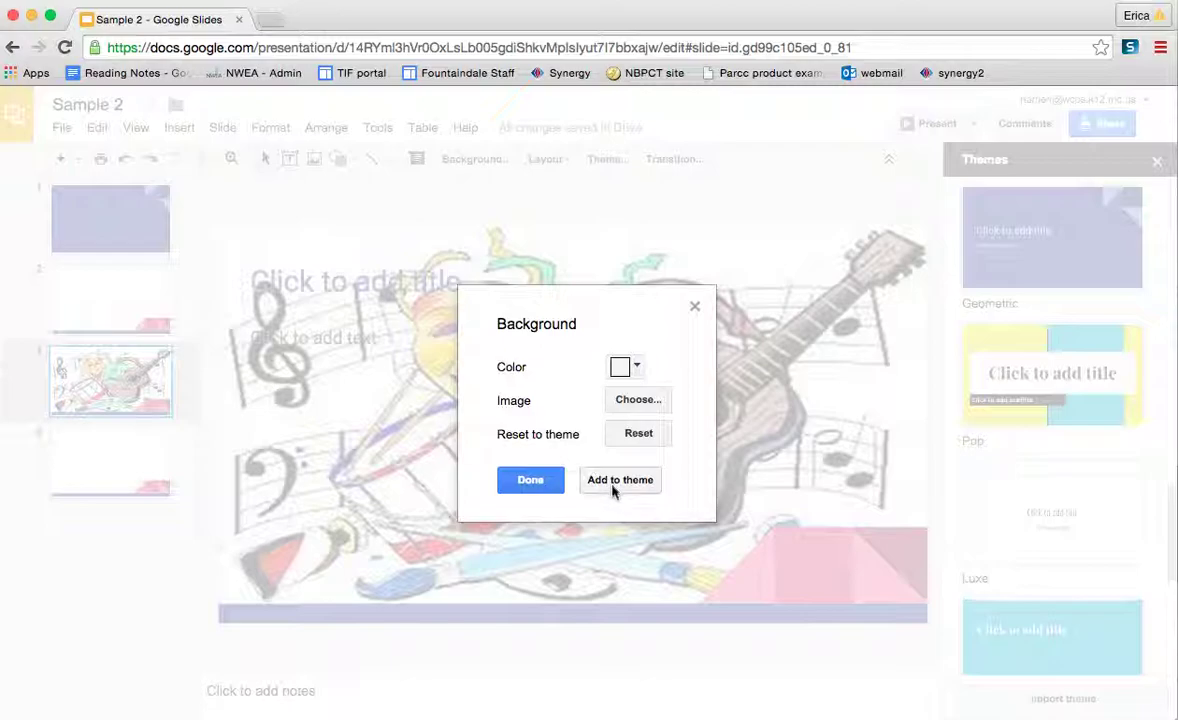
left_click(614, 485)
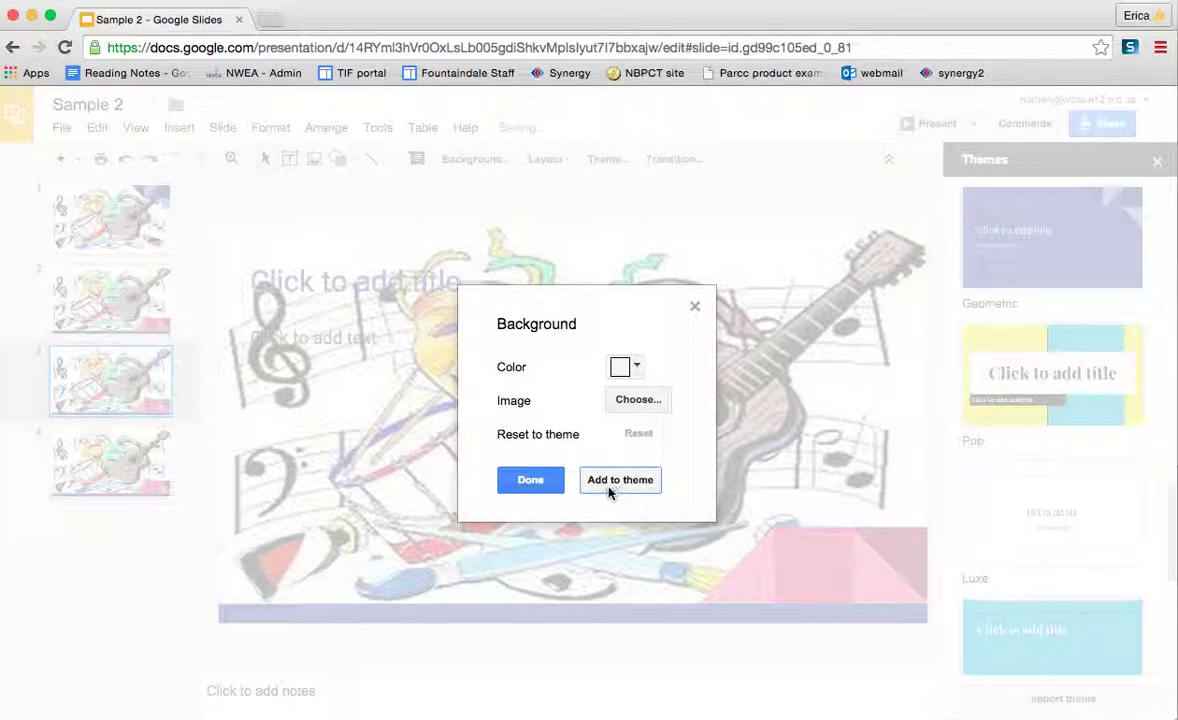
left_click(553, 484)
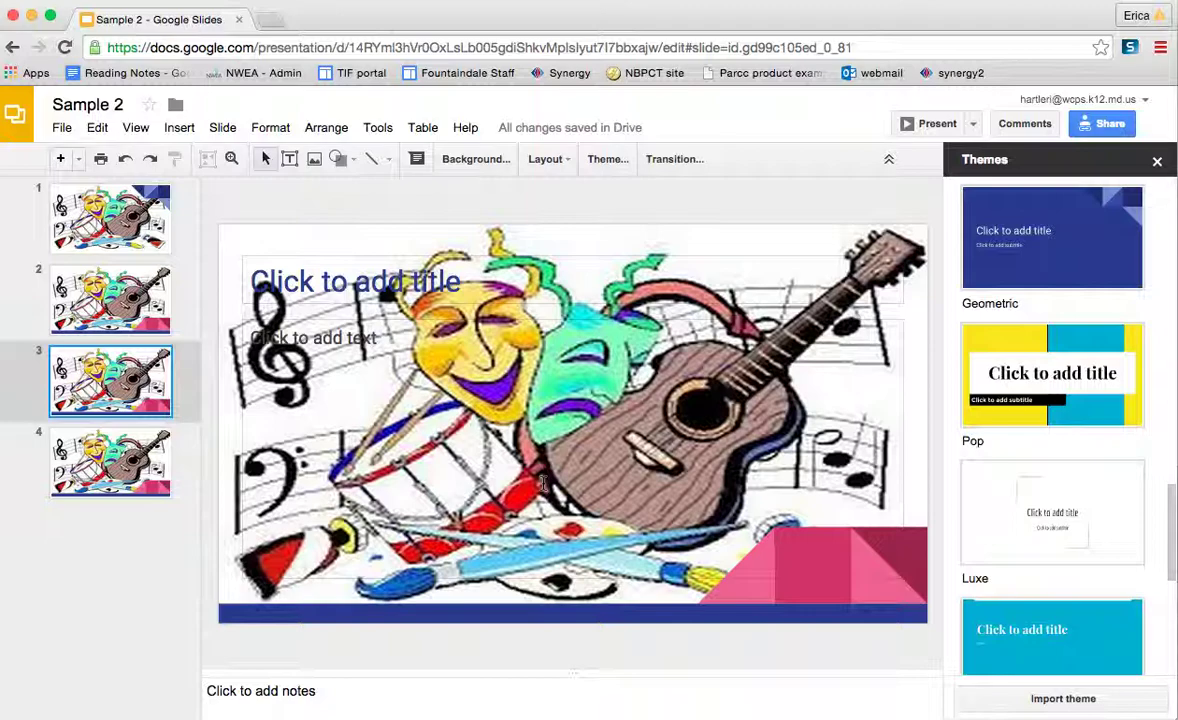